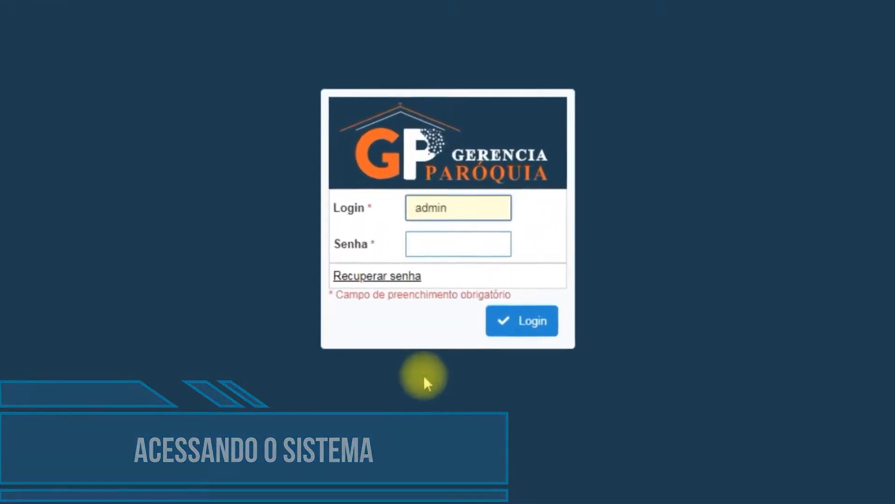
# Log in to the system as admin with the account password
pyautogui.click(439, 223)
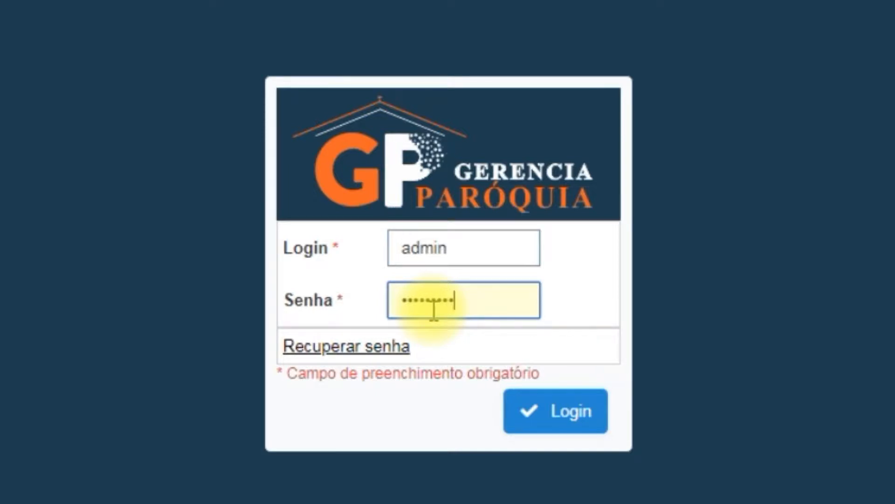
pyautogui.click(575, 407)
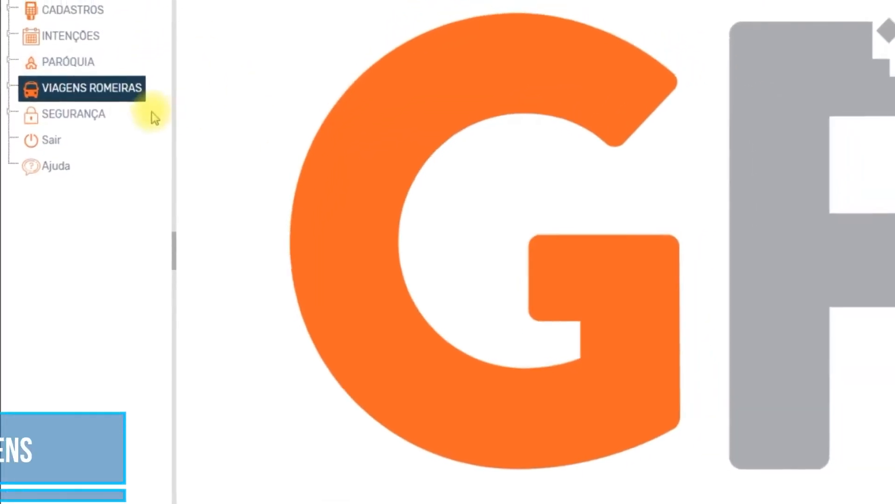
# Open the Fretantes/Viagens list under Viagens Romeiras and start a new trip for FRETANTE 9
pyautogui.click(106, 90)
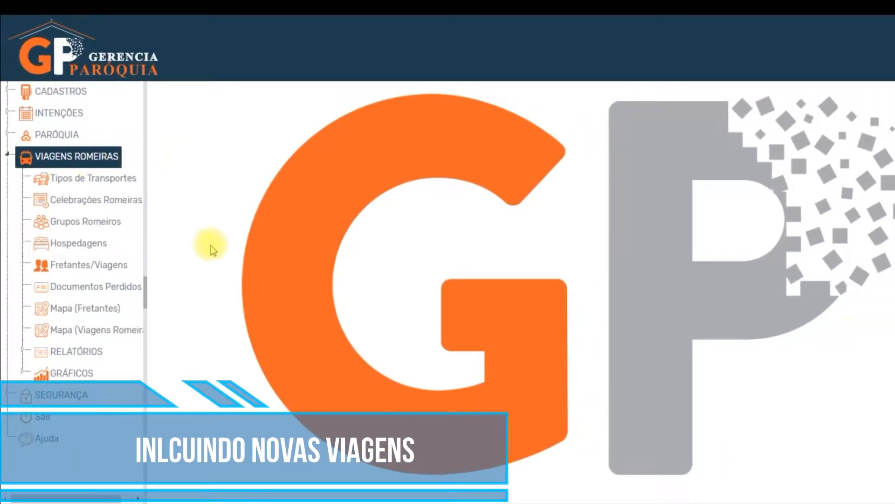
pyautogui.click(108, 270)
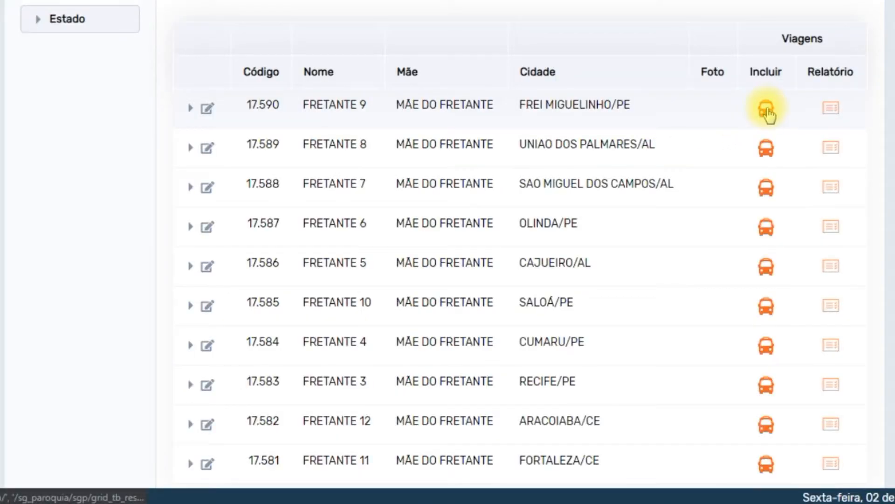
pyautogui.click(767, 107)
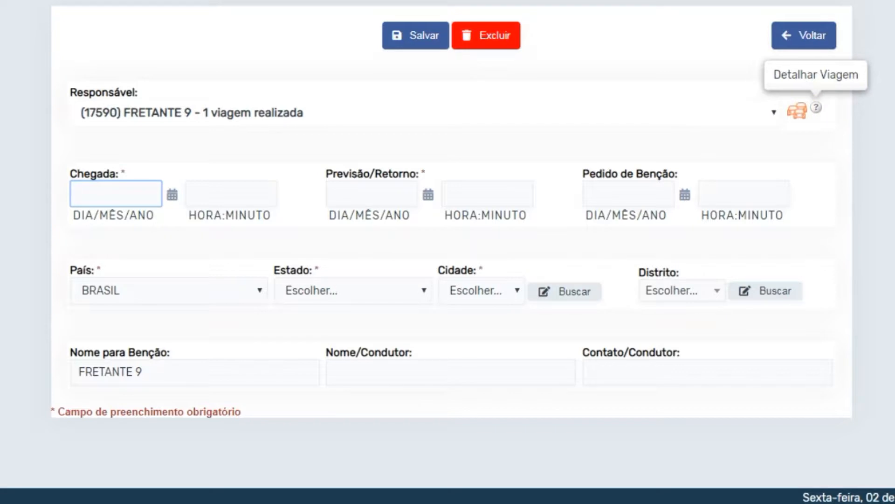
# Add an item to the trip's details with transport CAMINHÃO and lodging HOSPEDARIA NORDESTINA
pyautogui.click(797, 114)
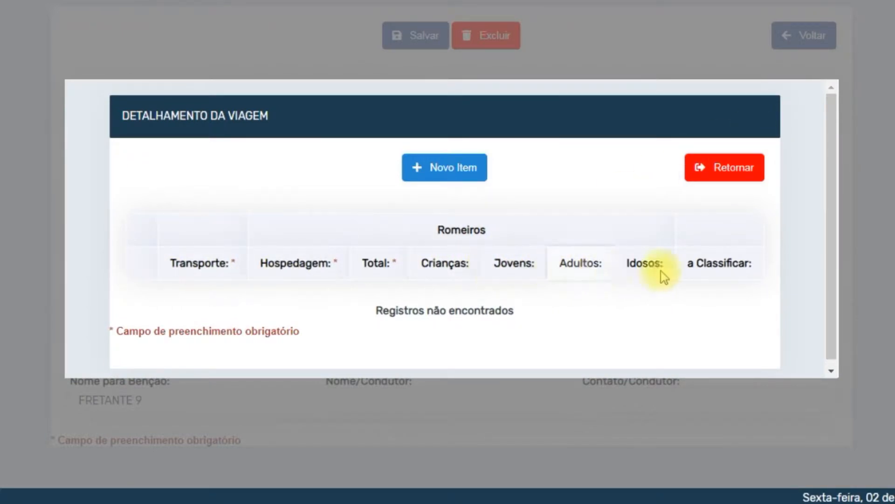
pyautogui.click(435, 173)
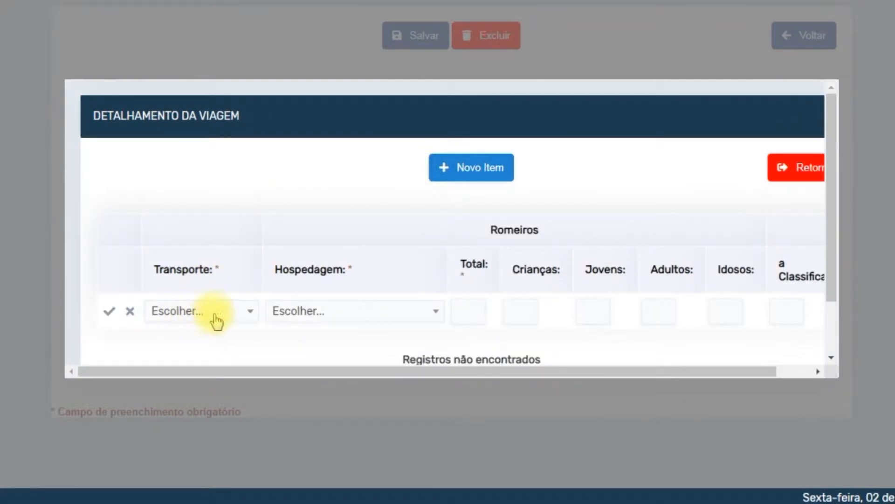
pyautogui.click(210, 314)
pyautogui.click(199, 292)
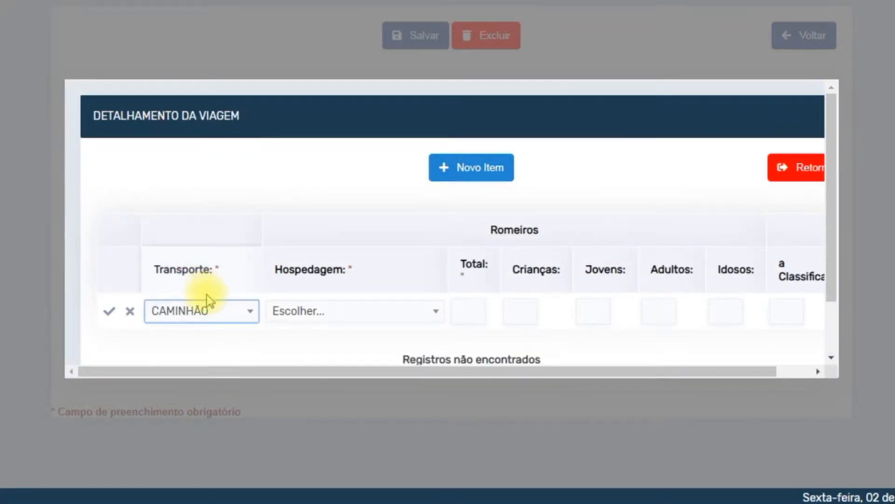
pyautogui.click(310, 312)
pyautogui.write('norde')
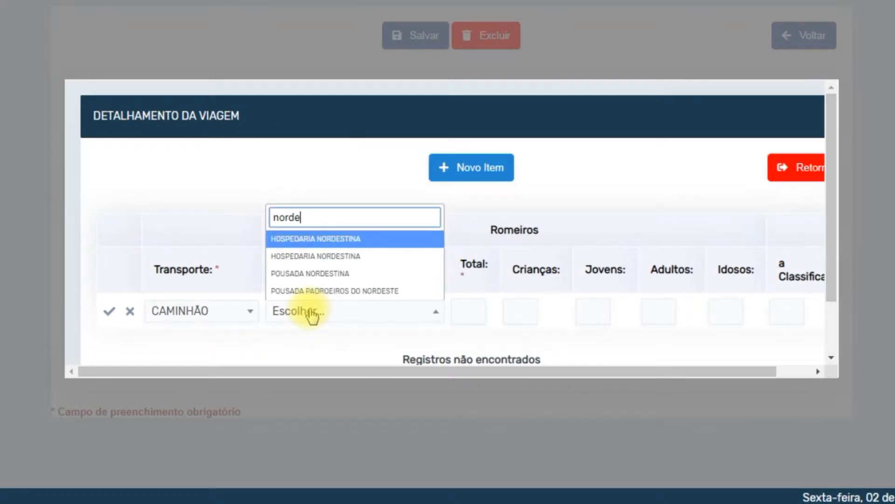
pyautogui.click(339, 241)
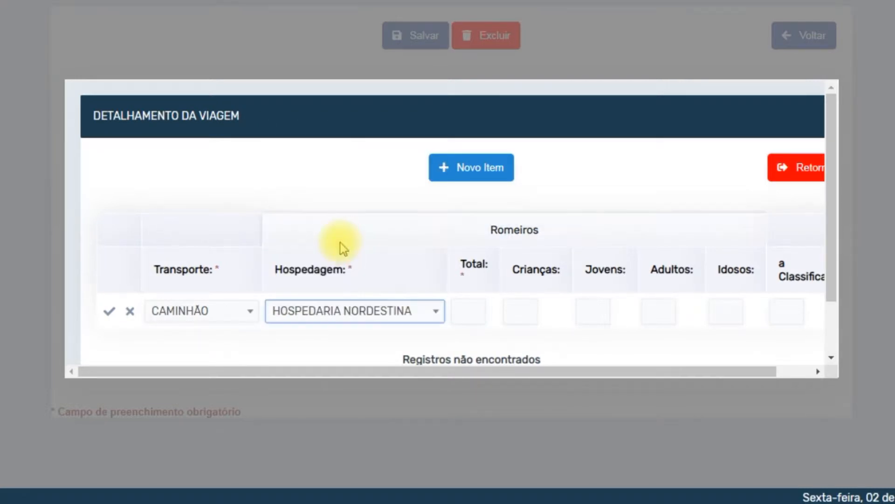
# Enter 35 total pilgrims for the CAMINHÃO item, with 10 crianças, 5 jovens, 15 adultos, 5 idosos and 0 a classificar, and save it
pyautogui.click(465, 308)
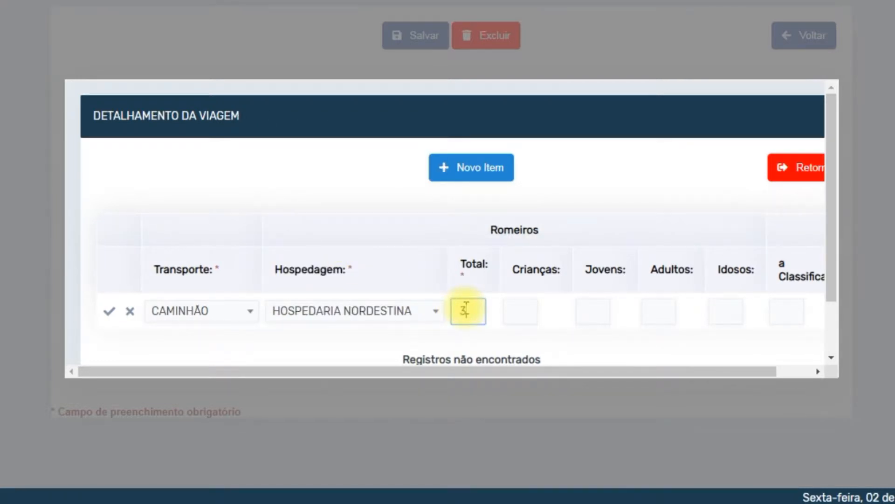
pyautogui.click(510, 312)
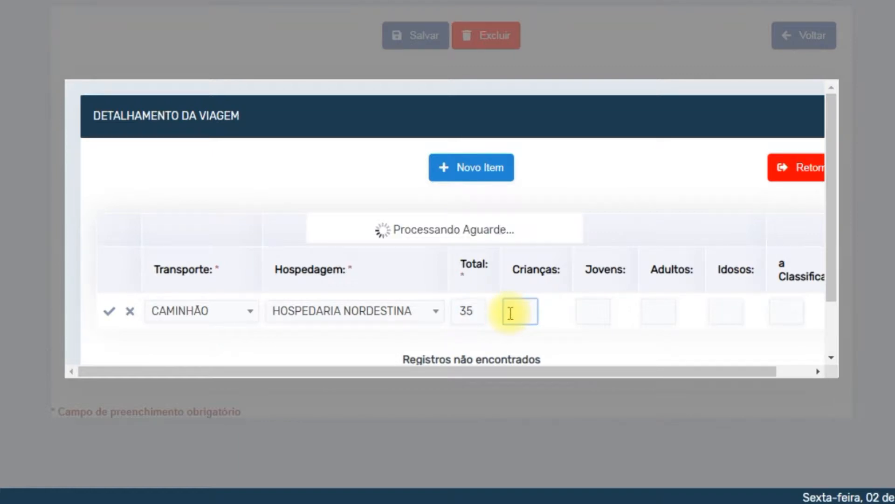
pyautogui.write('10')
pyautogui.click(604, 311)
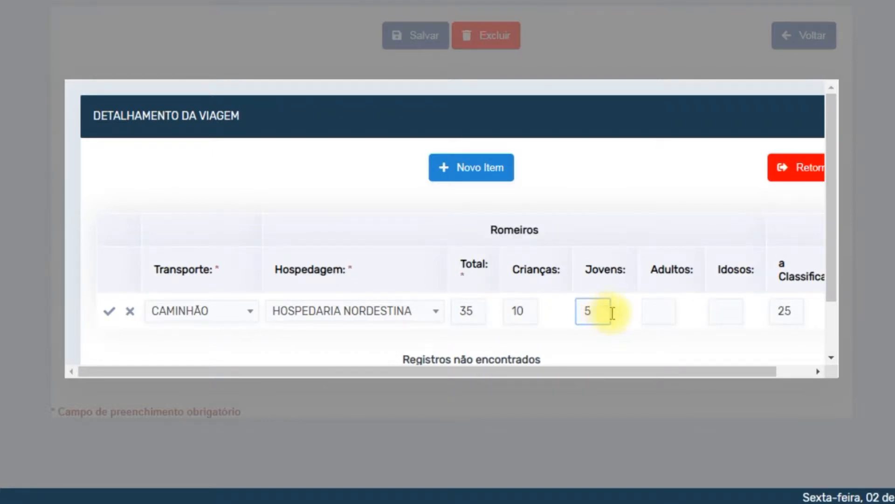
pyautogui.click(667, 314)
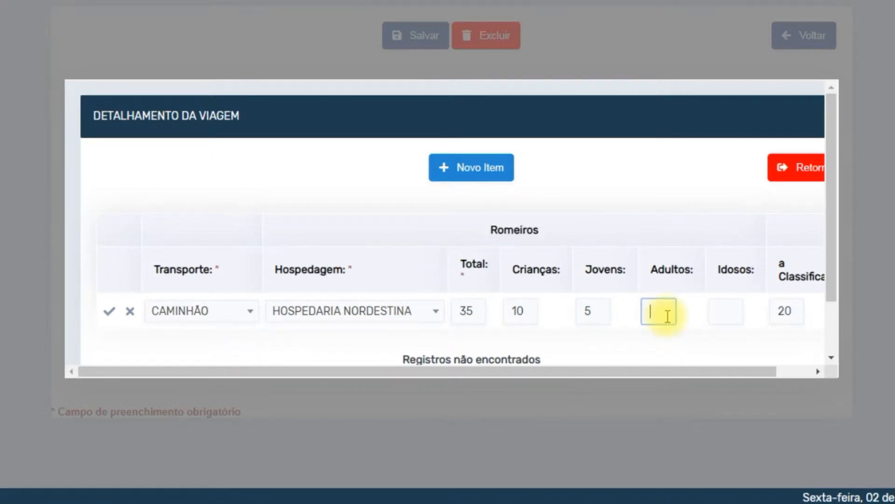
pyautogui.click(722, 317)
pyautogui.write('5')
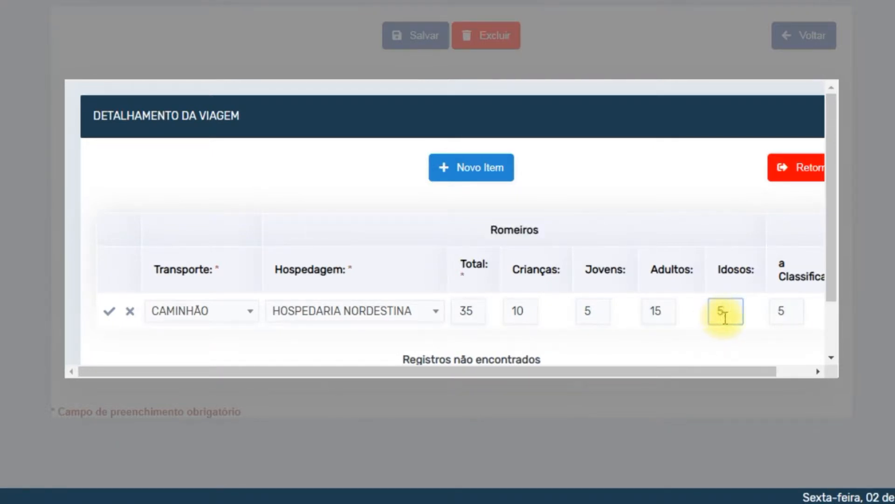
pyautogui.click(781, 312)
pyautogui.write('0')
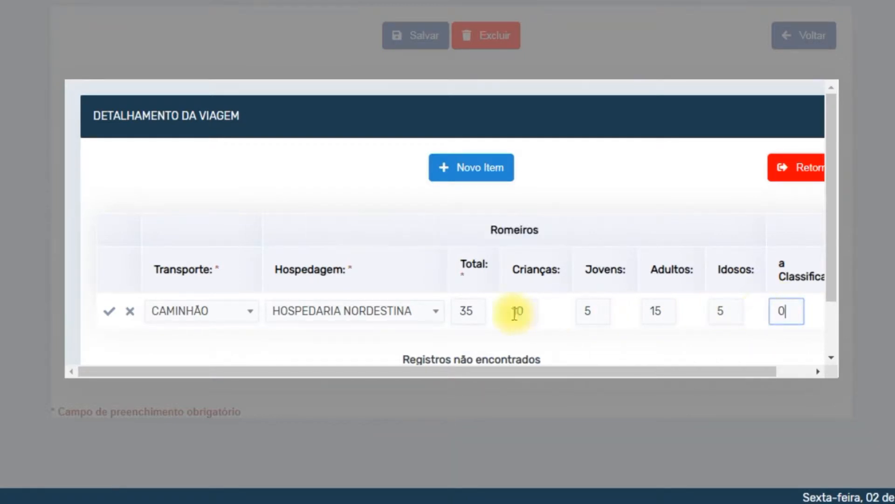
pyautogui.click(110, 317)
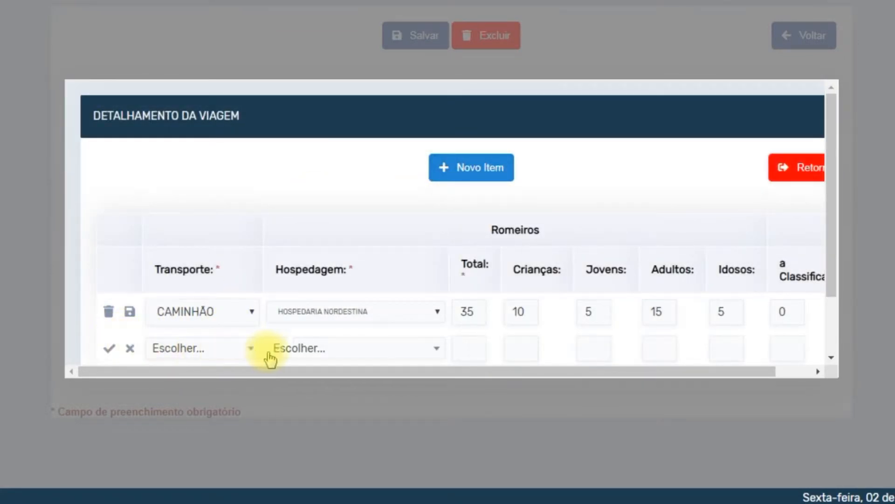
# Set the second trip item's transport to ÔNIBUS and its lodging to HOSPEDARIA NORDESTINA
pyautogui.click(216, 349)
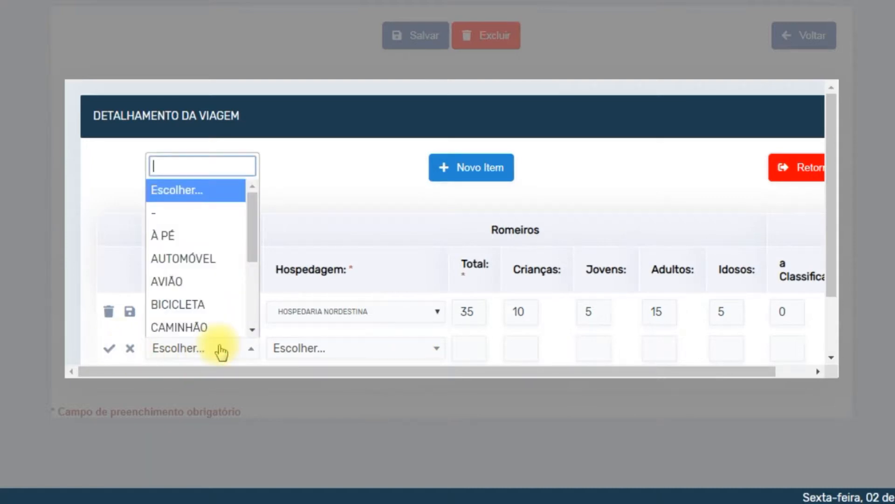
pyautogui.write('on')
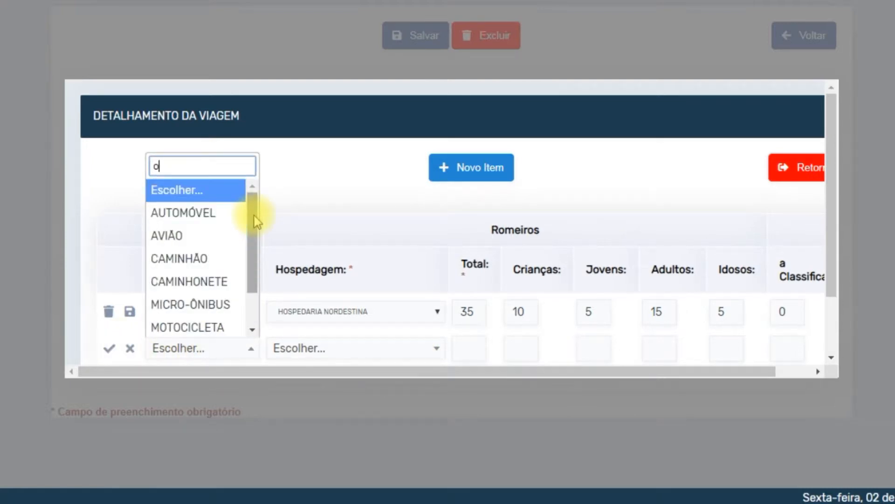
pyautogui.click(184, 325)
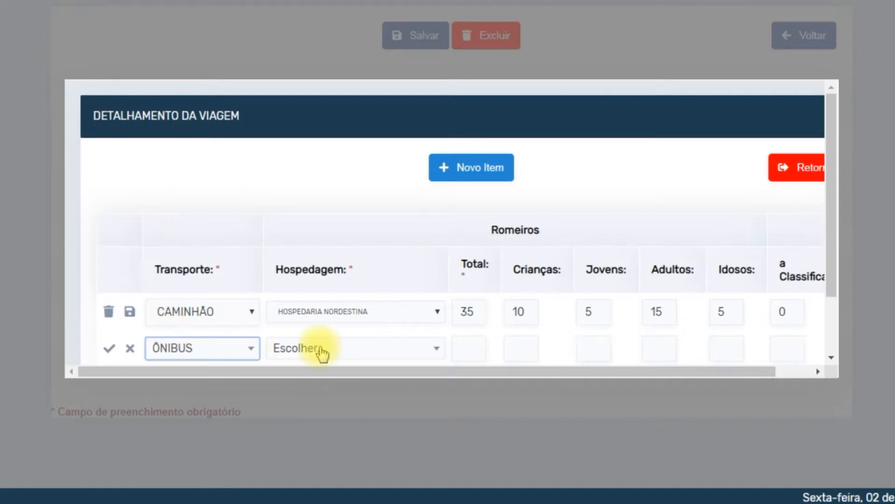
pyautogui.click(320, 354)
pyautogui.click(334, 291)
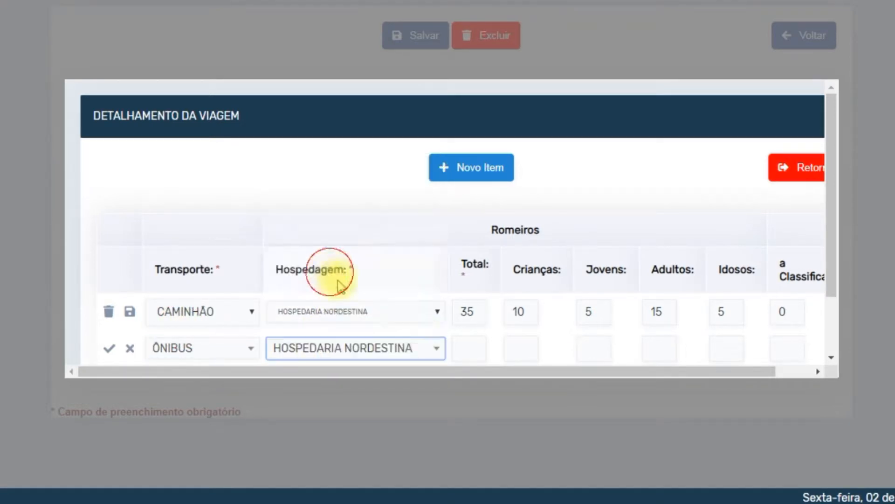
# Enter 55 total pilgrims for the ÔNIBUS item, with 25 crianças, 15 jovens, 15 adultos and 15 idosos
pyautogui.click(463, 347)
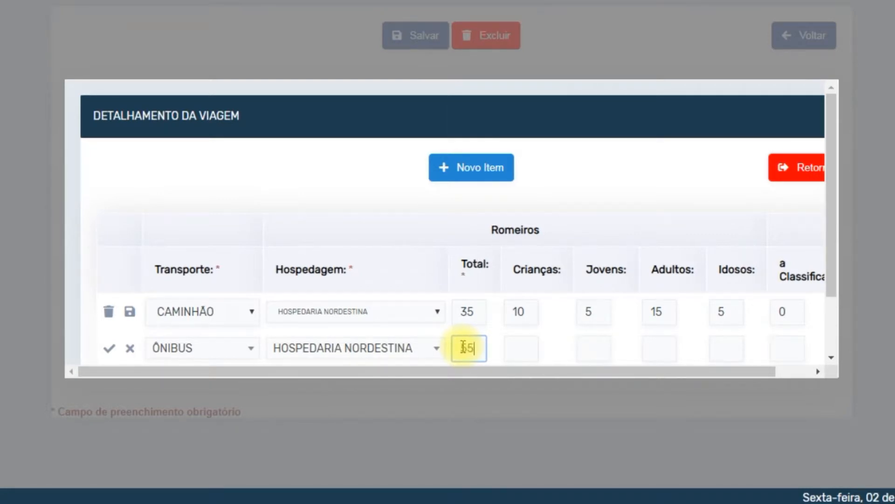
pyautogui.click(520, 351)
pyautogui.write('25')
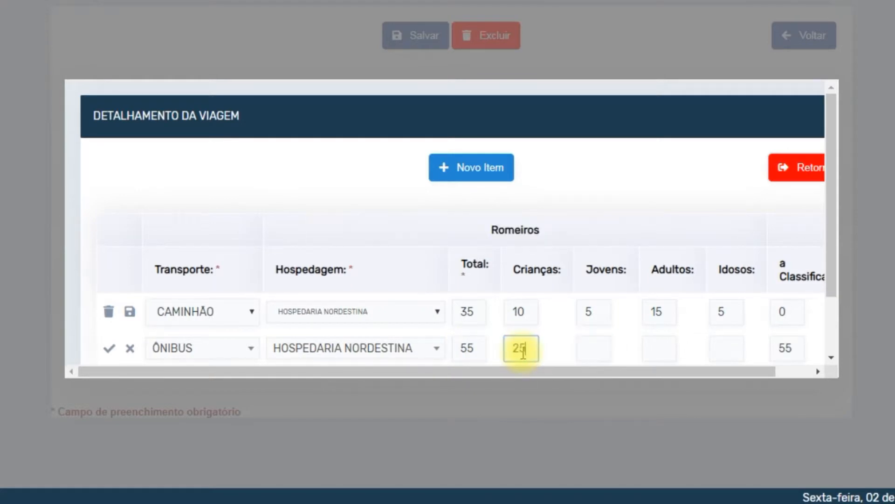
pyautogui.click(600, 351)
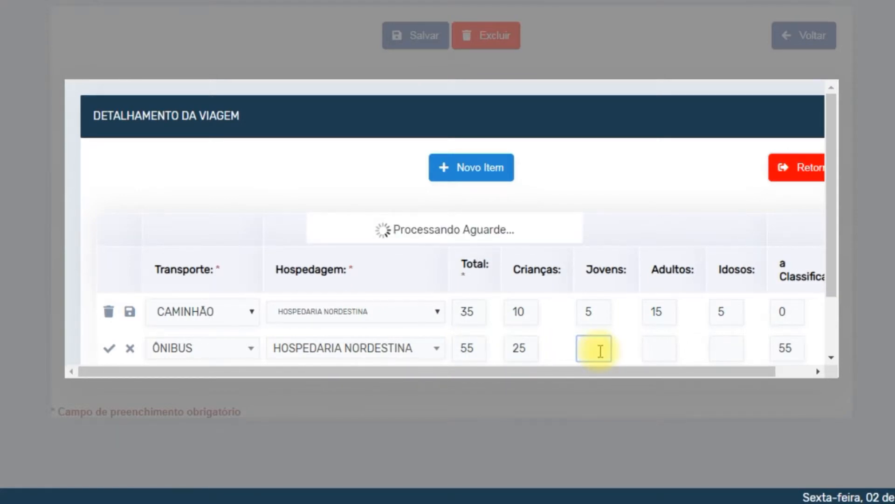
pyautogui.write('15')
pyautogui.click(669, 343)
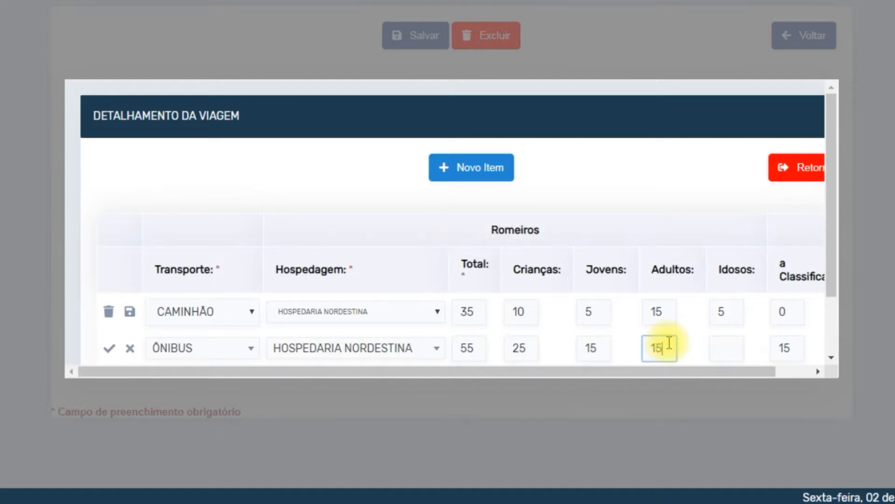
pyautogui.click(727, 347)
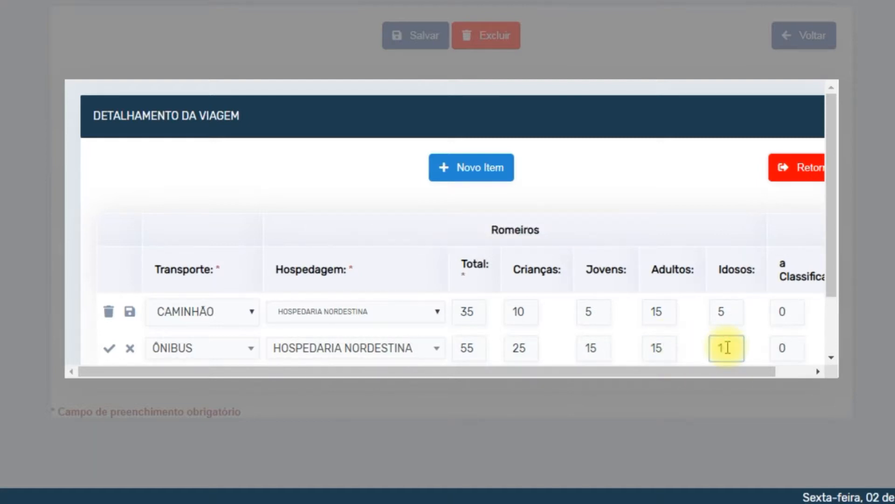
pyautogui.click(789, 351)
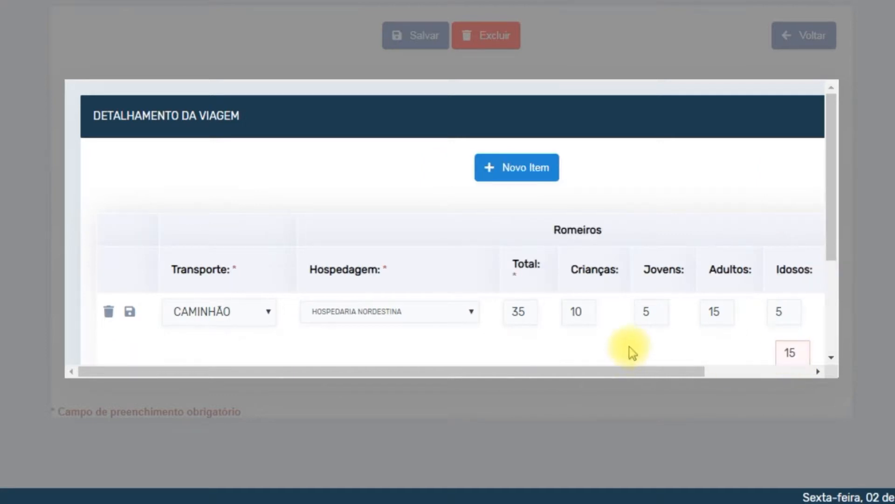
# Change the ÔNIBUS item's pilgrims to 5 adultos, 10 idosos and 0 a classificar, and submit the item
pyautogui.scroll(-1, 672, 290)
pyautogui.scroll(-2, 671, 291)
pyautogui.moveTo(651, 367); pyautogui.dragTo(720, 362)
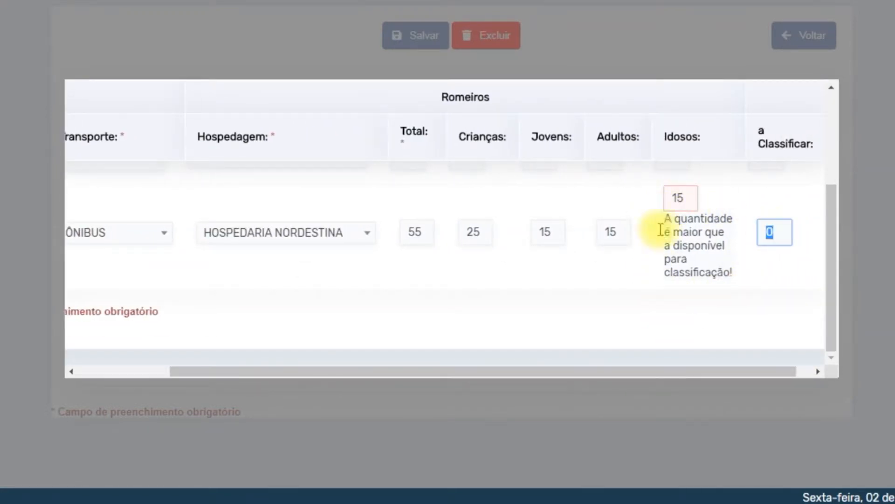
pyautogui.click(622, 233)
pyautogui.click(643, 267)
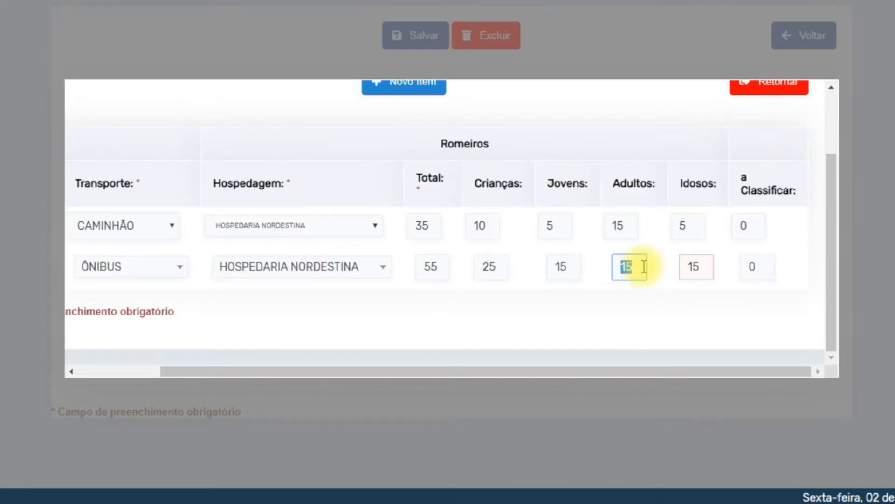
pyautogui.write('5')
pyautogui.click(693, 267)
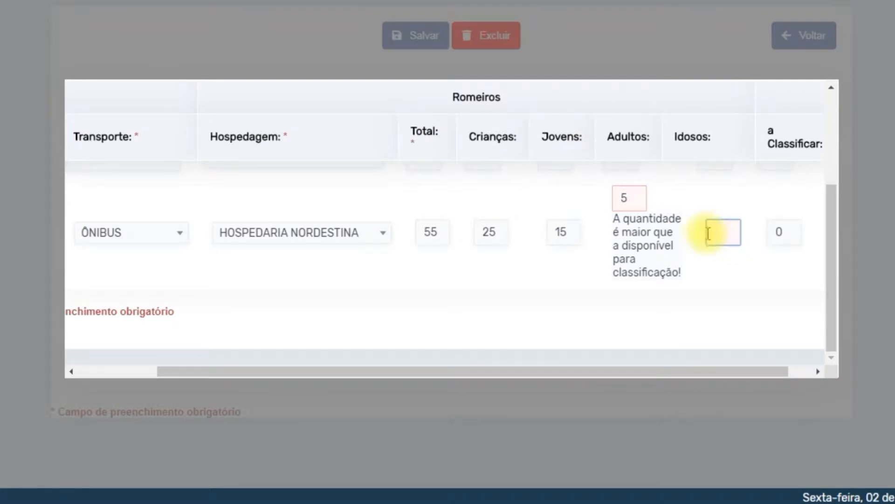
pyautogui.click(629, 198)
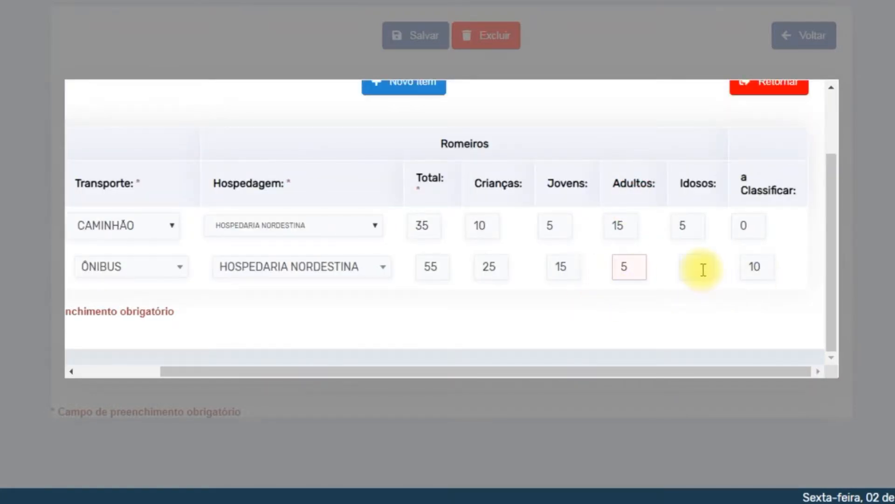
pyautogui.click(751, 269)
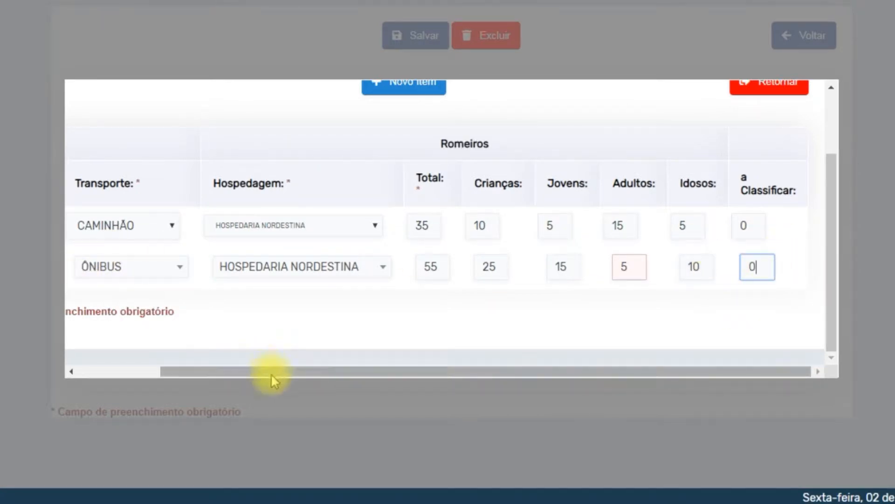
pyautogui.moveTo(270, 373); pyautogui.dragTo(88, 374)
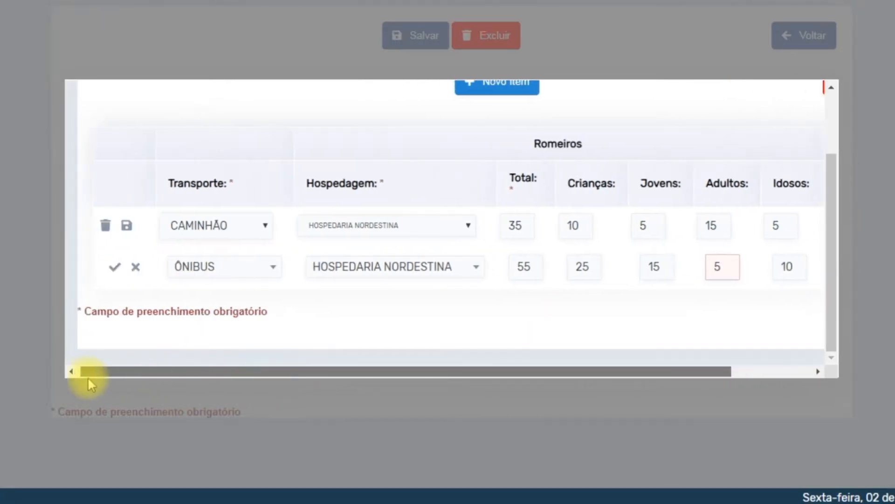
pyautogui.click(118, 267)
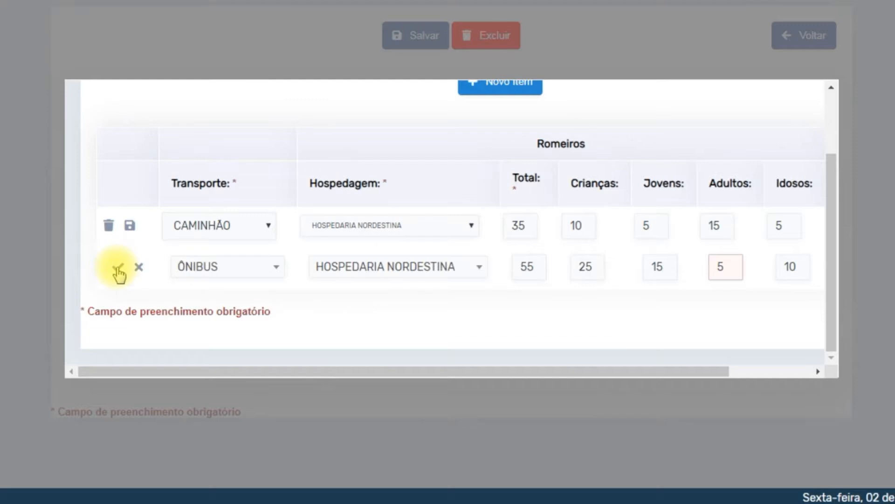
pyautogui.scroll(2, 676, 269)
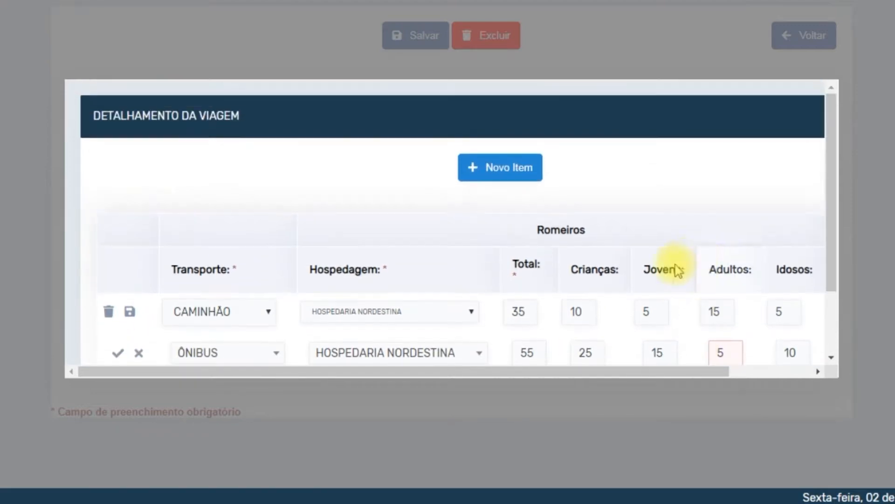
# Save the CAMINHÃO item's row and return to the trip form
pyautogui.click(580, 312)
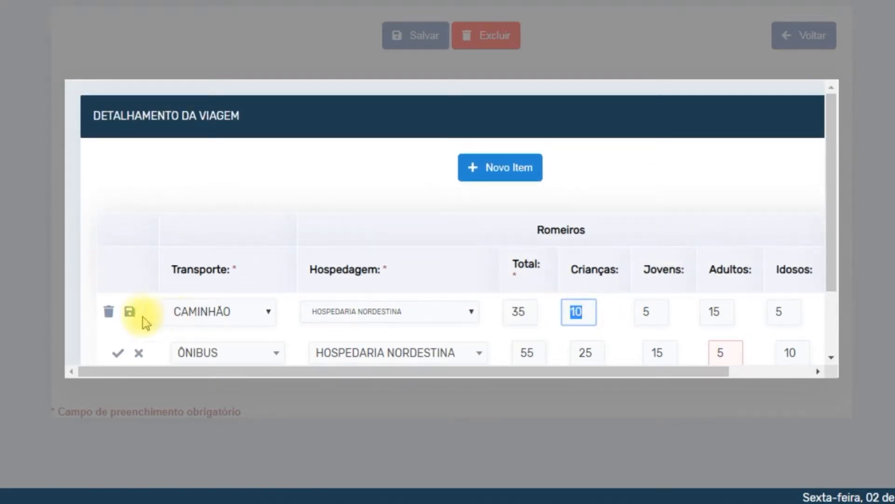
pyautogui.click(129, 313)
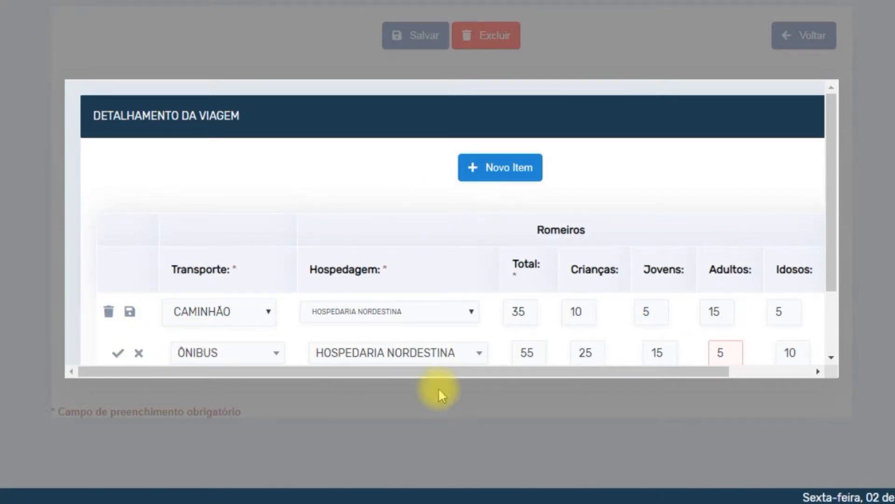
pyautogui.moveTo(429, 373); pyautogui.dragTo(651, 373)
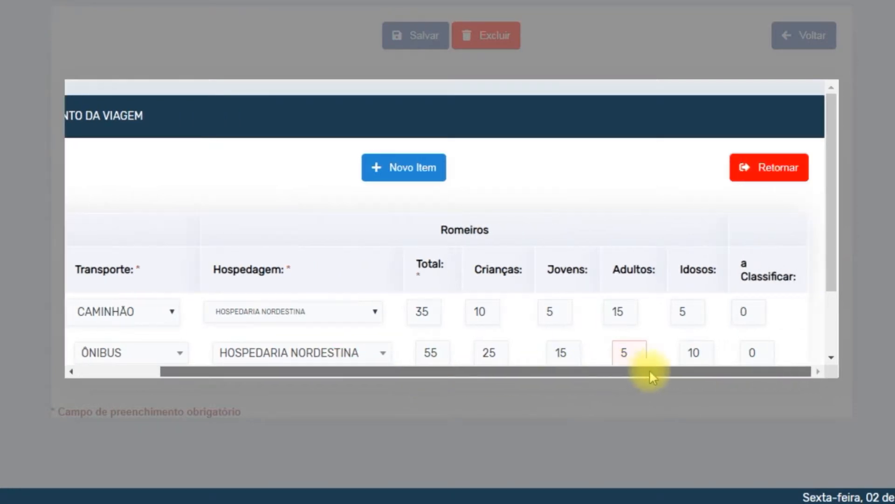
pyautogui.click(788, 170)
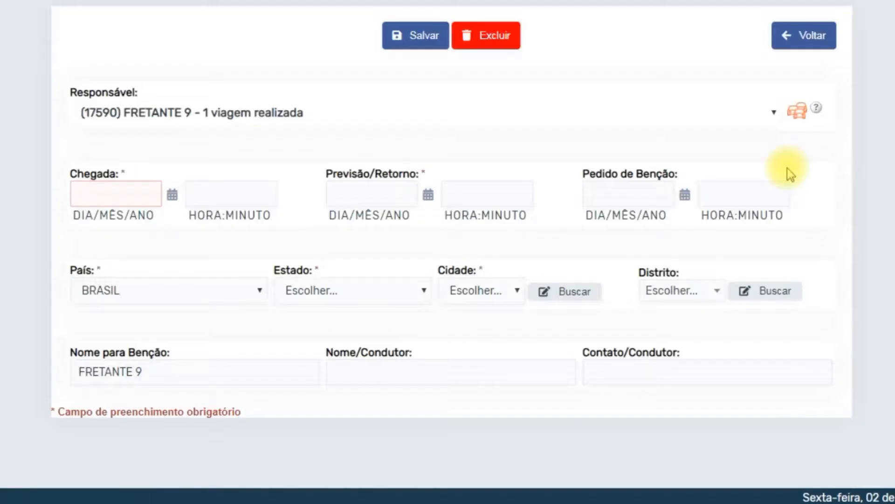
# Reopen the trip details and save the ÔNIBUS item's row
pyautogui.click(798, 109)
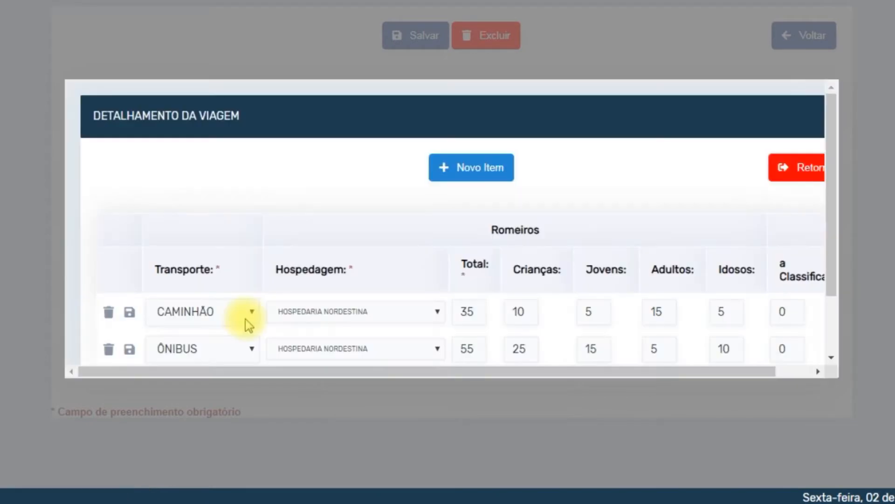
pyautogui.scroll(-2, 328, 265)
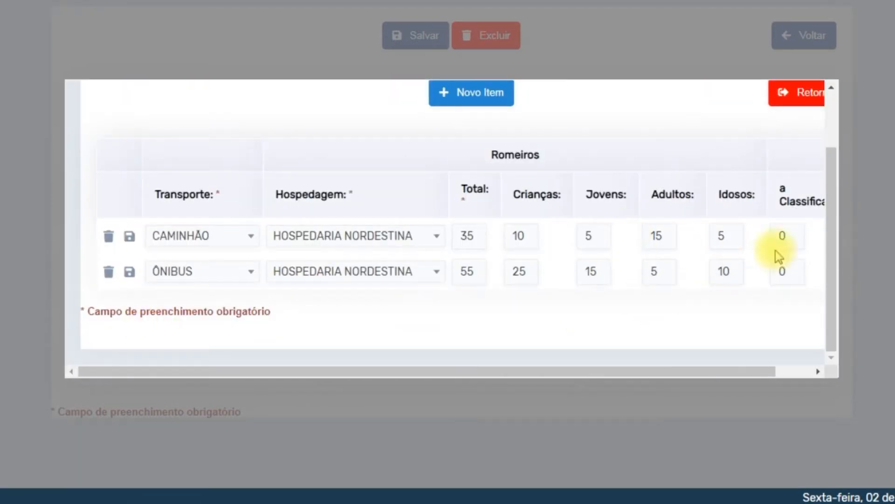
pyautogui.click(129, 274)
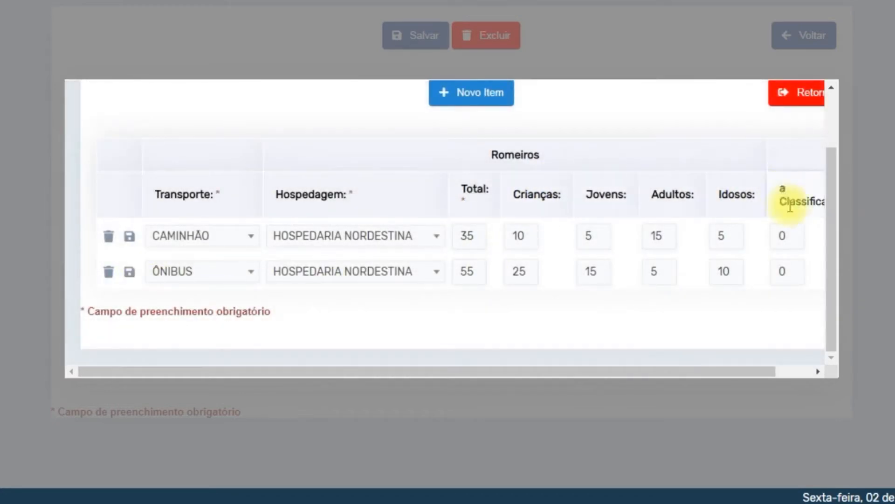
# Change the ÔNIBUS item's pilgrims to 10 adultos and 5 idosos, save the item, and return to the trip form
pyautogui.doubleClick(657, 271)
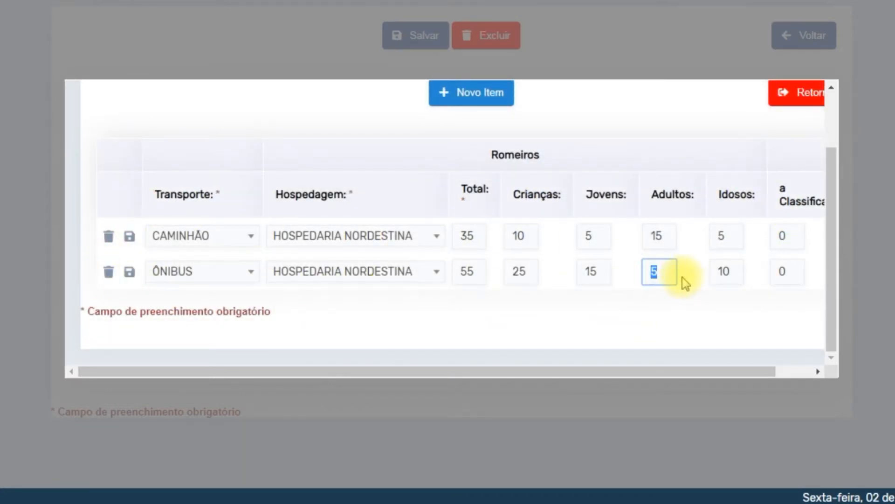
pyautogui.write('10')
pyautogui.press('Tab')
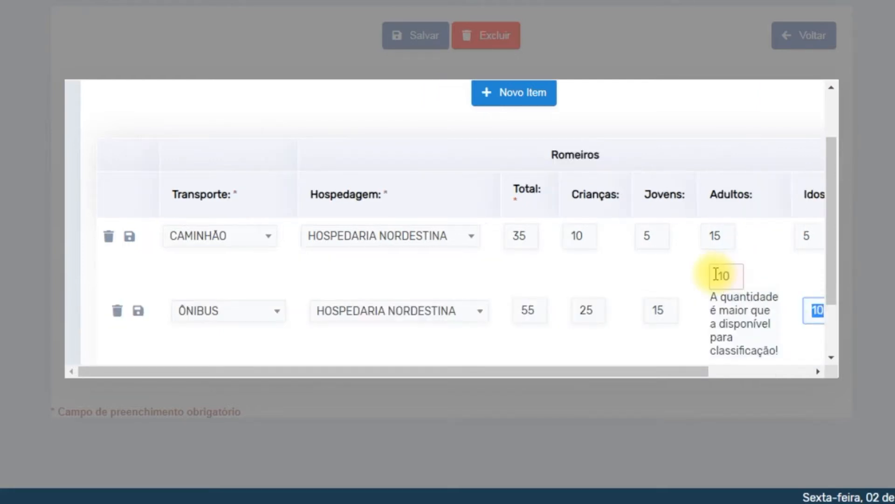
pyautogui.write('5')
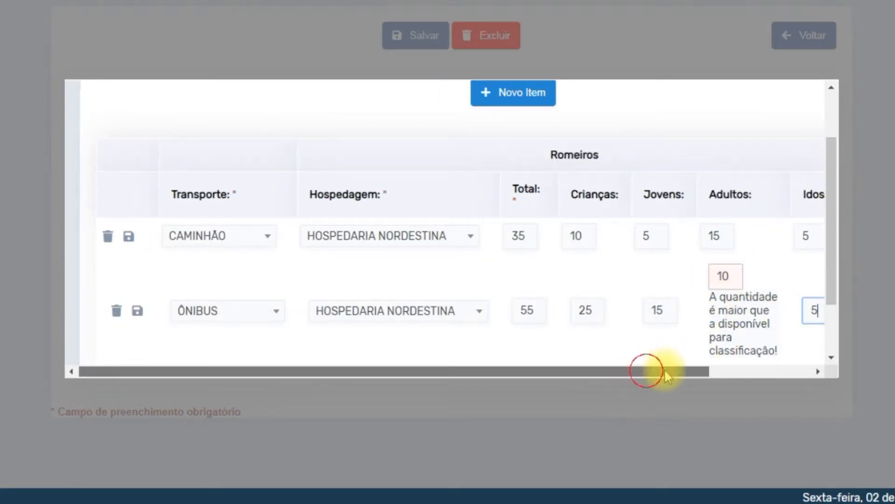
pyautogui.moveTo(649, 370); pyautogui.dragTo(766, 371)
pyautogui.click(751, 309)
pyautogui.moveTo(606, 376); pyautogui.dragTo(130, 352)
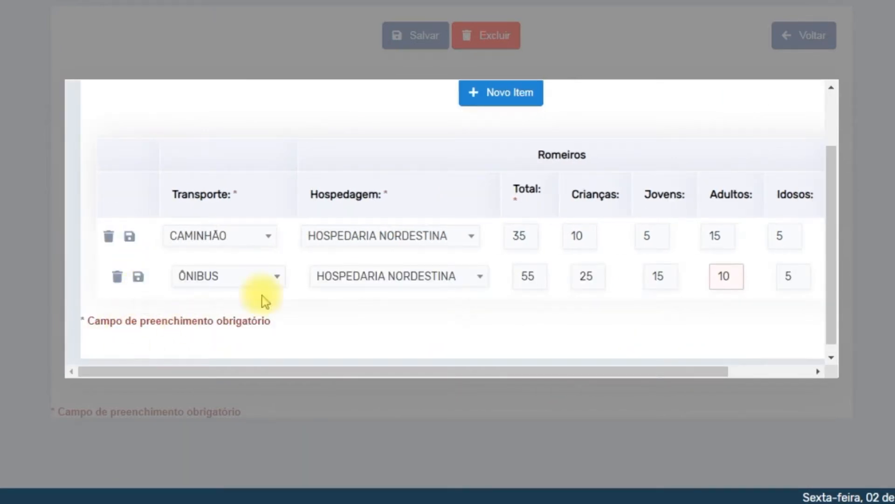
pyautogui.click(136, 276)
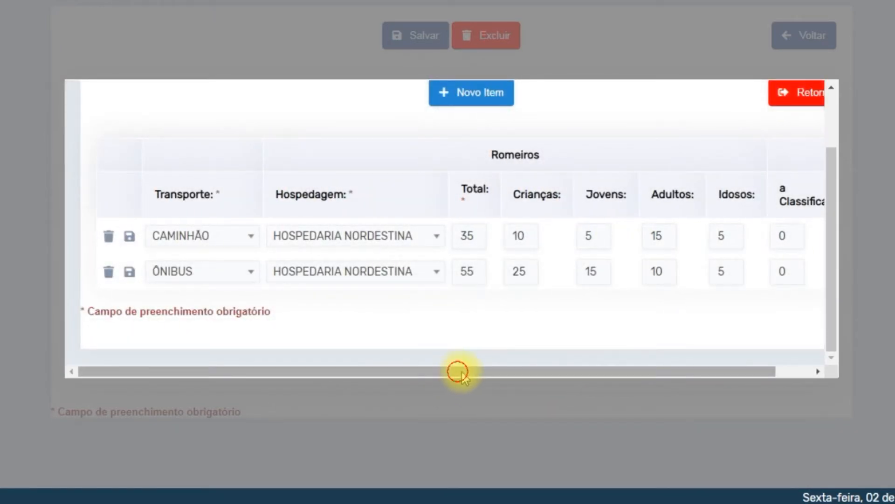
pyautogui.moveTo(460, 371); pyautogui.dragTo(741, 372)
pyautogui.scroll(2, 742, 235)
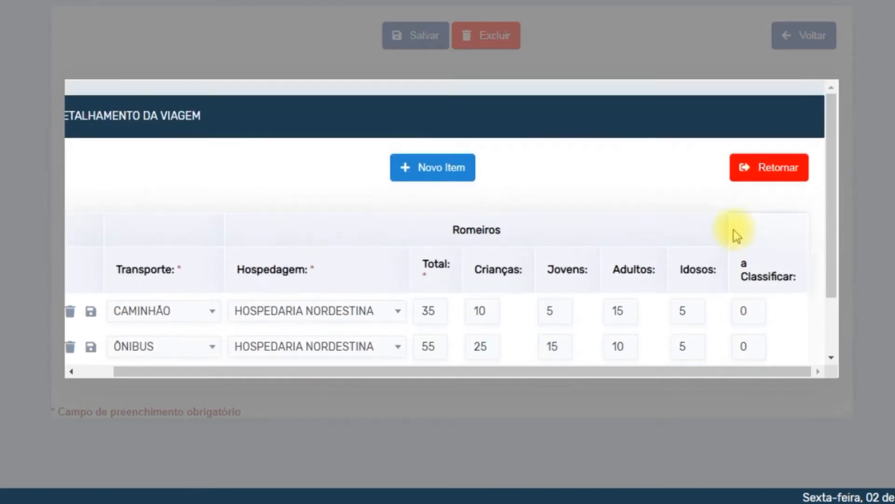
pyautogui.click(785, 173)
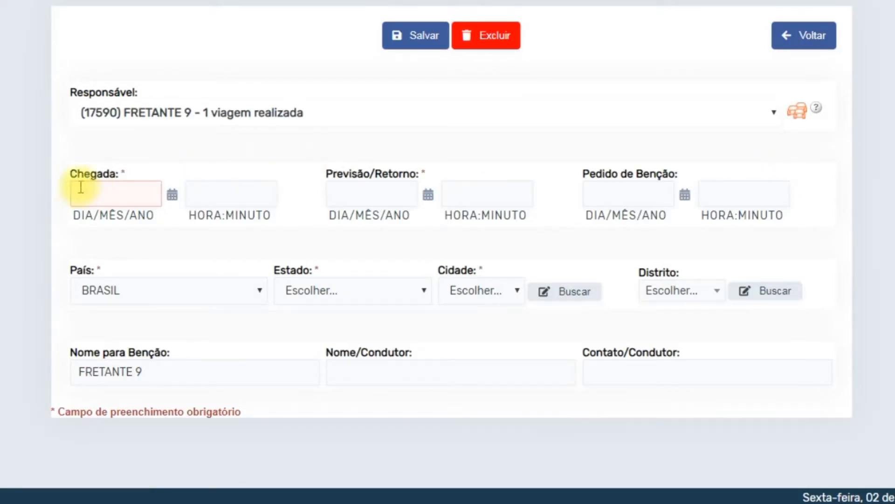
# Set the trip's arrival (Chegada) to 02/08/2019 at 06:00
pyautogui.click(172, 196)
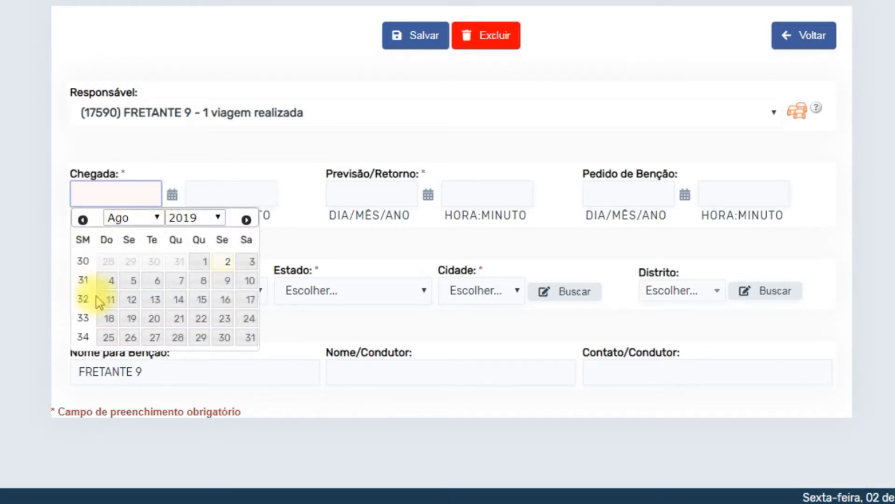
pyautogui.click(228, 263)
pyautogui.click(257, 194)
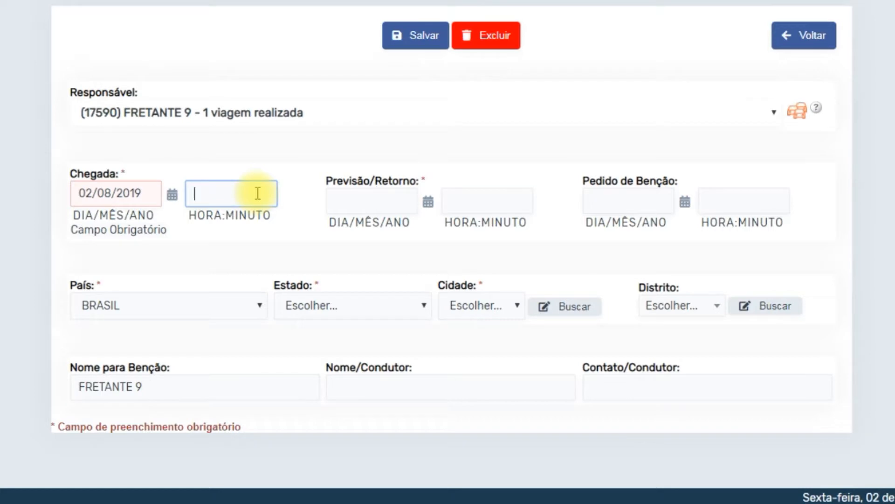
pyautogui.write('06:00')
# Set the expected return (Previsão/Retorno) to 05/08/2019 at 15:00
pyautogui.click(392, 193)
pyautogui.click(428, 196)
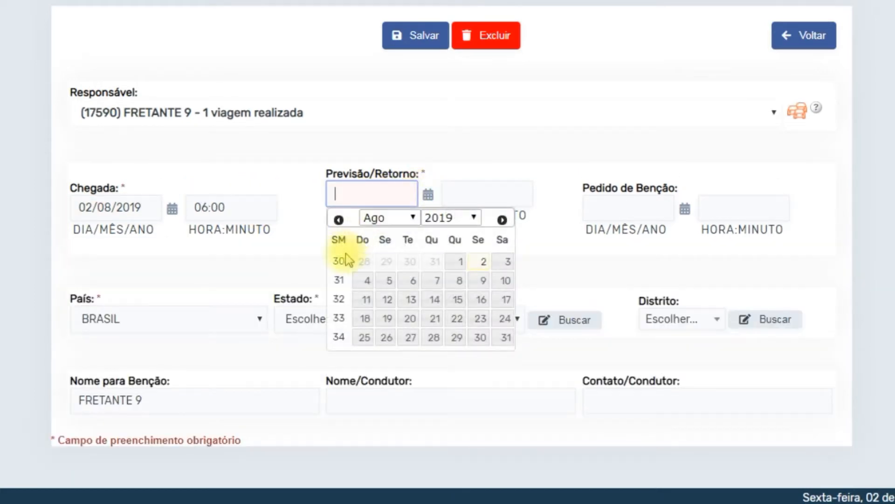
pyautogui.click(387, 280)
pyautogui.click(494, 194)
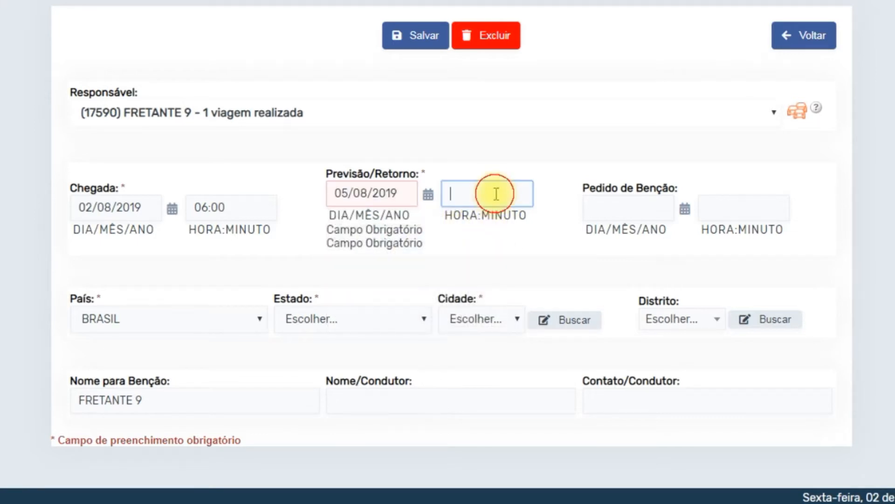
pyautogui.write('15:00')
pyautogui.press('Tab')
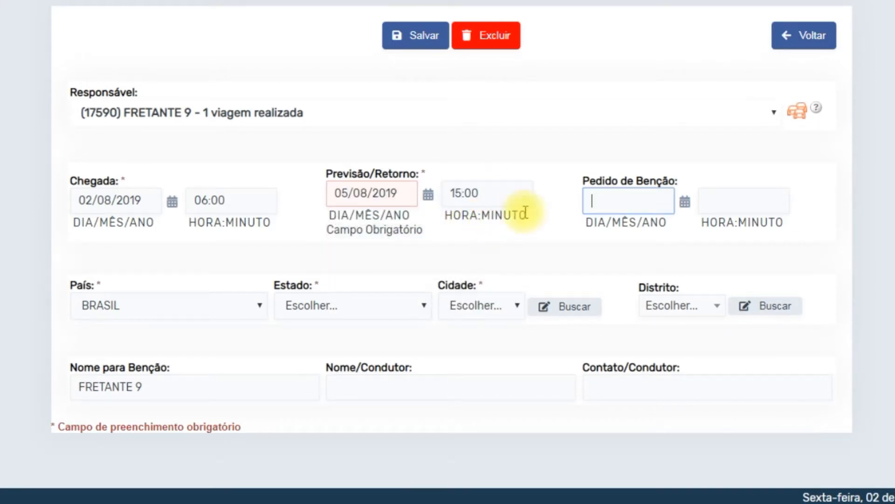
# Set the blessing request (Pedido de Benção) to 05/08/2019 at 09:00
pyautogui.click(684, 202)
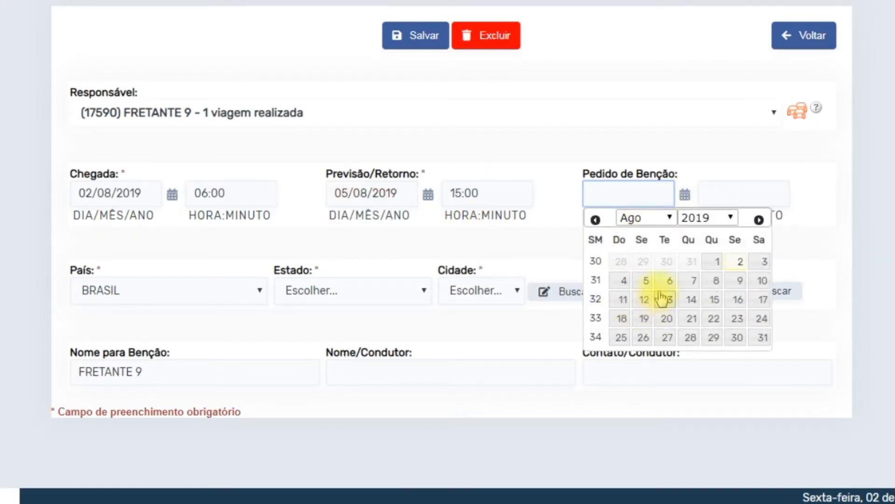
pyautogui.click(644, 281)
pyautogui.click(723, 194)
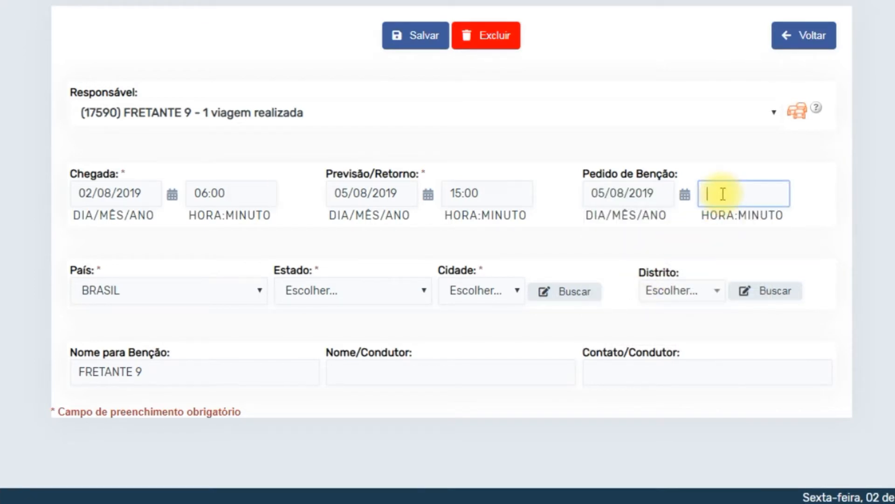
pyautogui.write('09:00')
pyautogui.press('Tab')
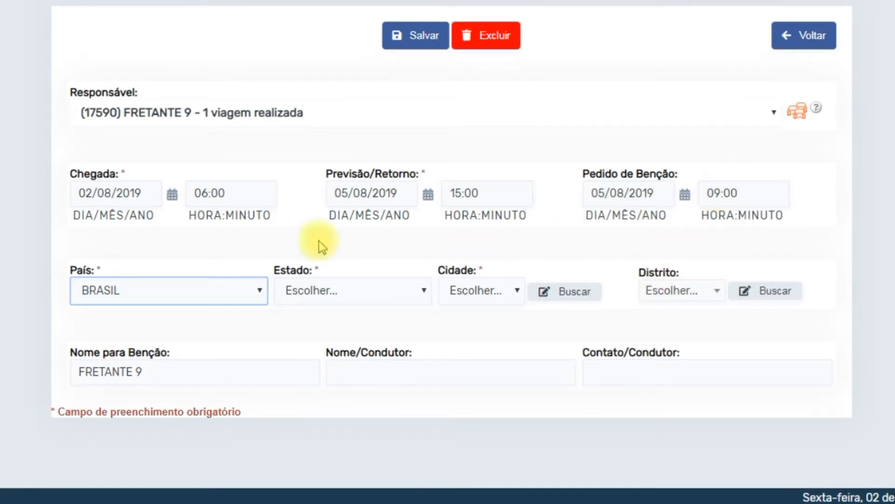
# Keep BRASIL as the trip's country of origin and choose PERNAMBUCO as its state
pyautogui.click(263, 291)
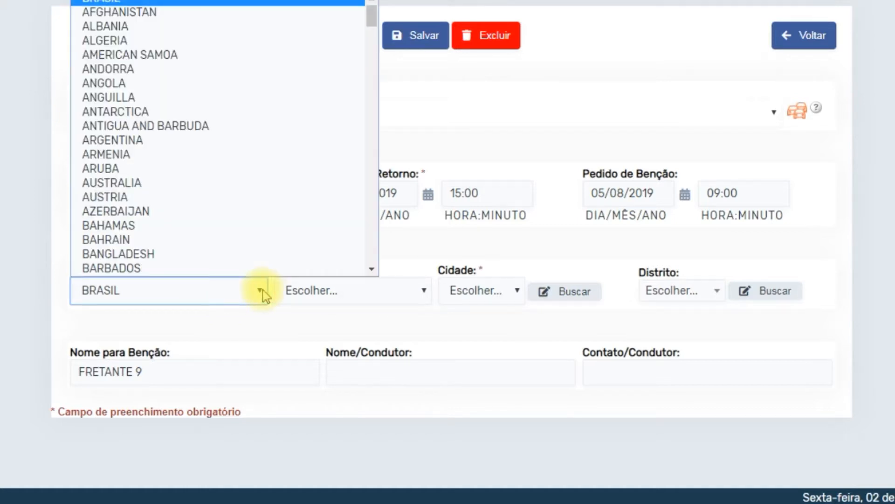
pyautogui.click(263, 290)
pyautogui.click(417, 293)
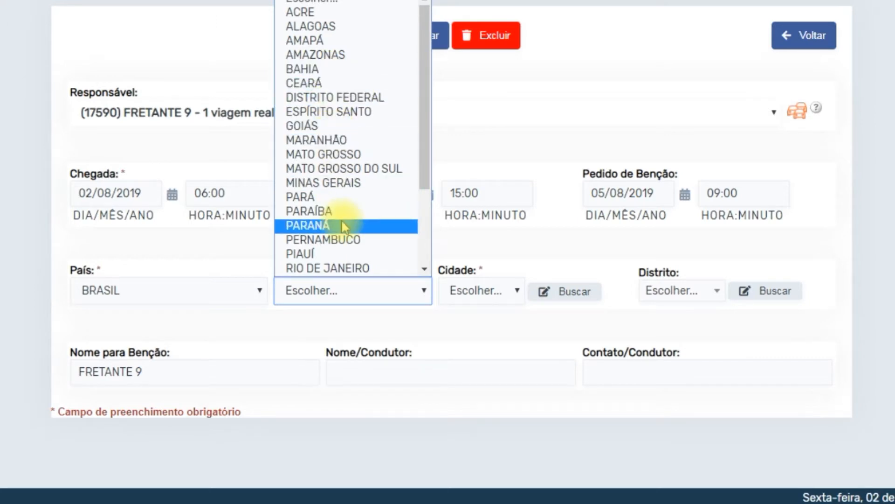
pyautogui.press('Down')
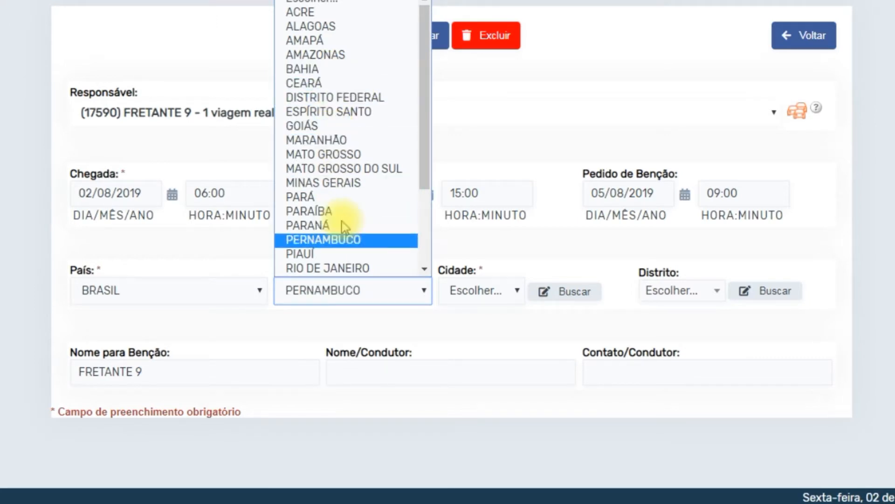
pyautogui.click(355, 246)
# Choose GARANHUNS/PE as the trip's city
pyautogui.click(493, 286)
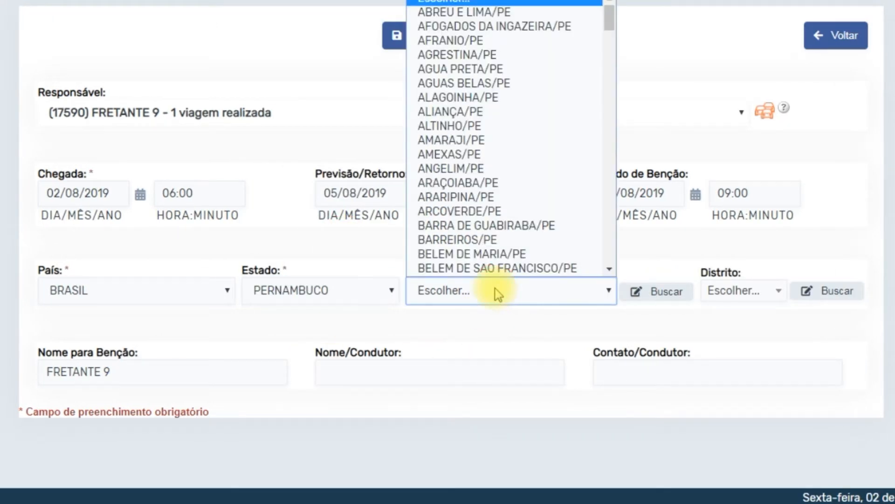
pyautogui.scroll(-10, 475, 96)
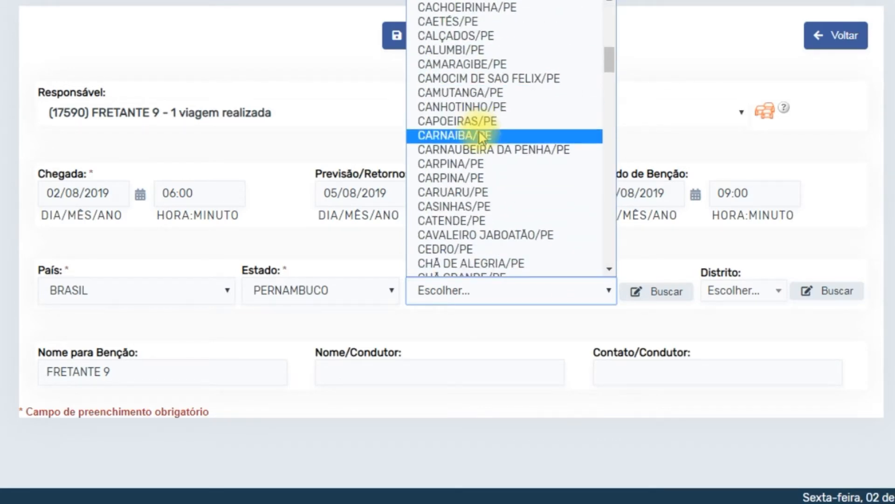
pyautogui.press('g')
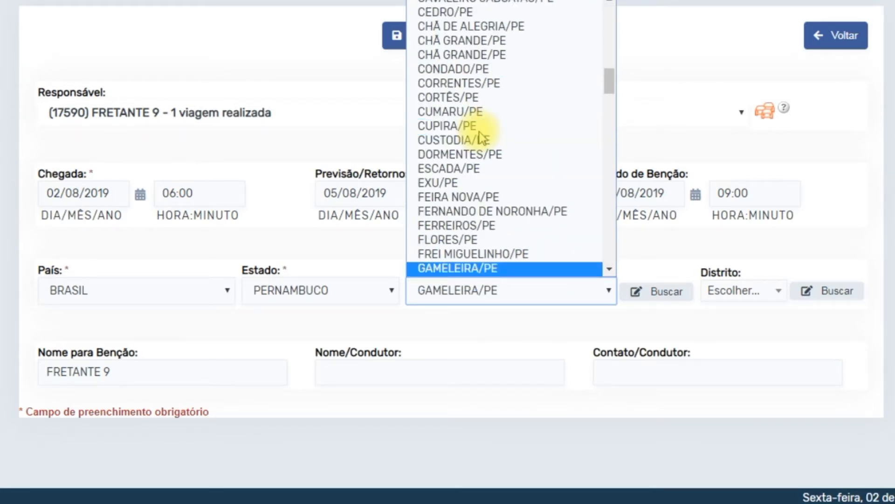
pyautogui.press('r')
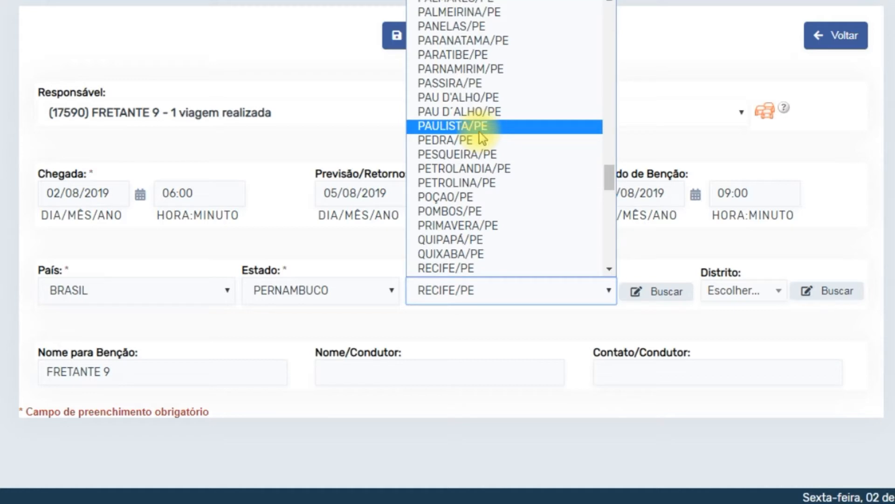
pyautogui.press('g')
pyautogui.press('g')
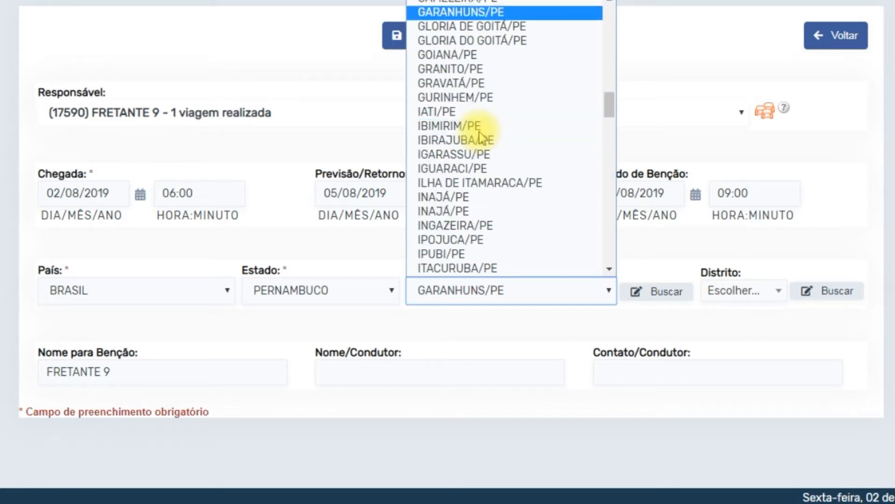
pyautogui.click(428, 12)
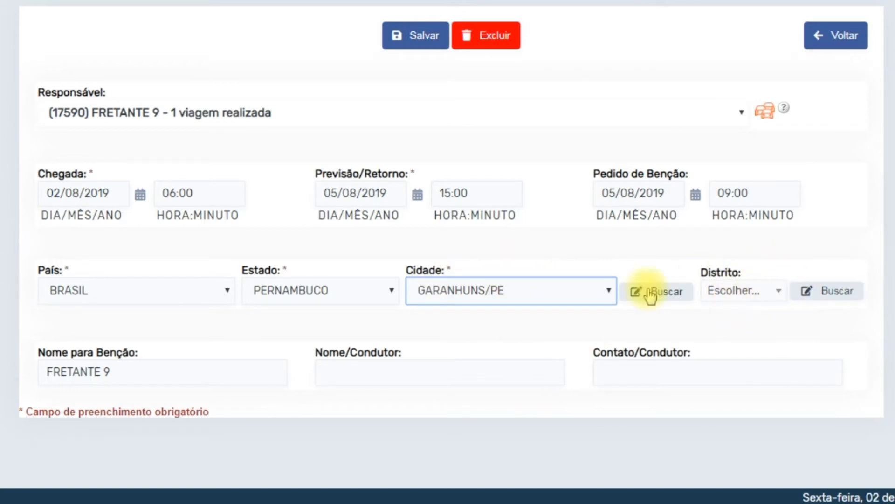
# Keep FRETANTE 9 as the blessing name, leave the driver's name and contact blank, and save the trip
pyautogui.moveTo(44, 352); pyautogui.dragTo(140, 356)
pyautogui.click(122, 373)
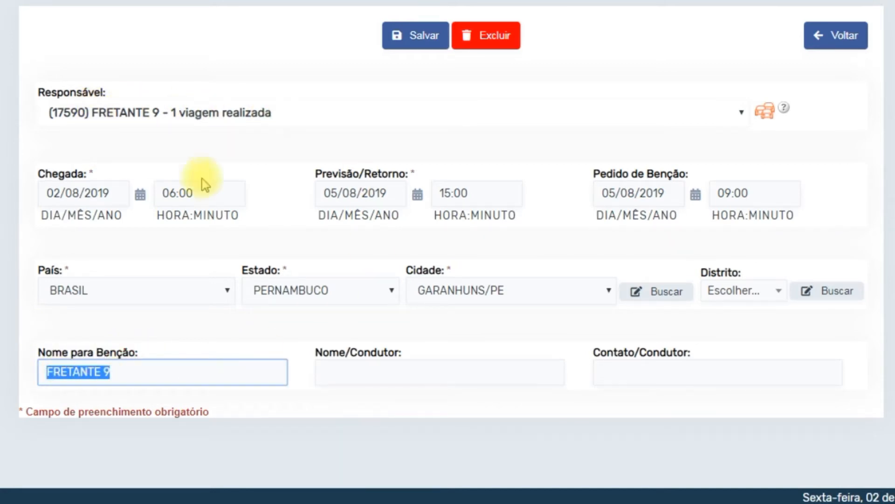
pyautogui.click(350, 374)
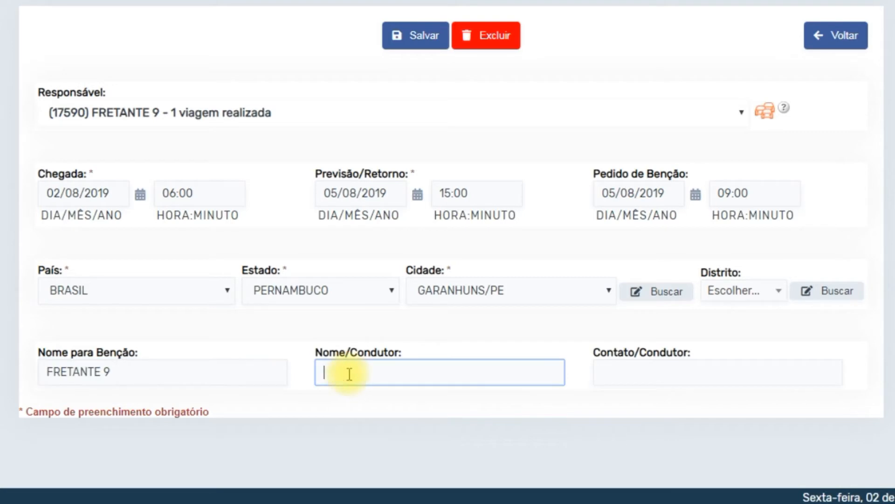
pyautogui.click(613, 366)
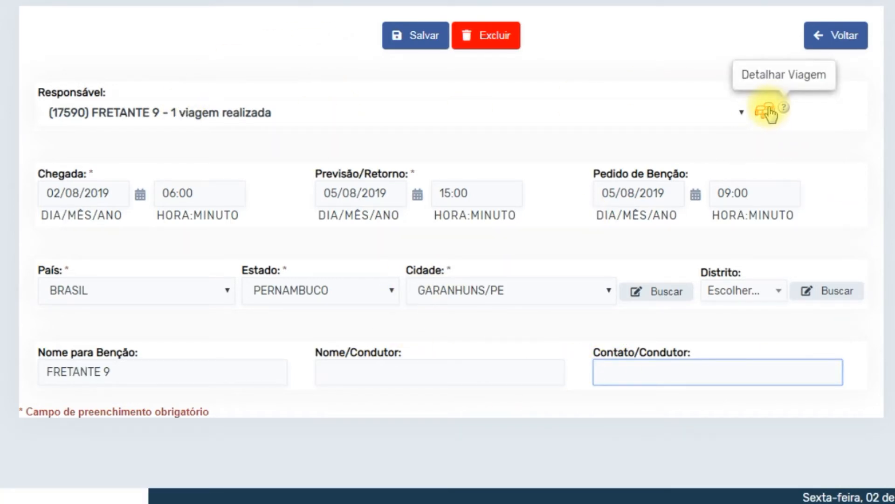
pyautogui.click(416, 33)
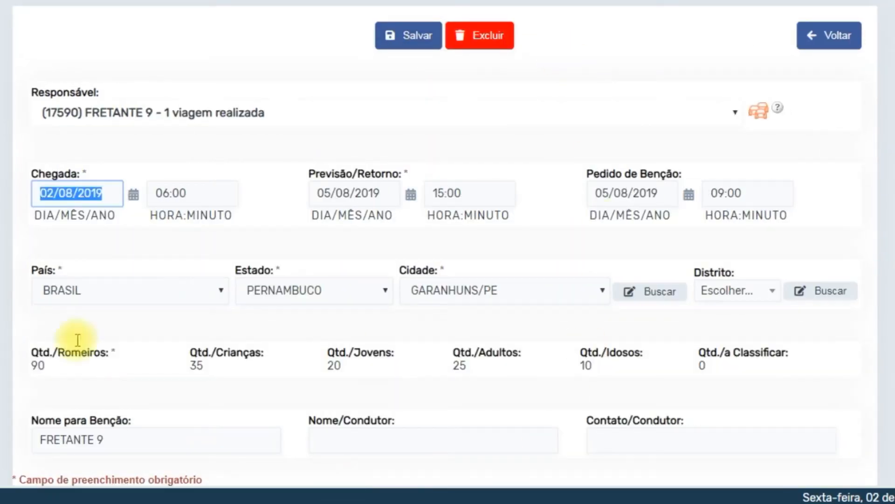
# Check the pilgrim total and the age-group counts on the saved FRETANTE 9 trip
pyautogui.moveTo(33, 365); pyautogui.dragTo(245, 371)
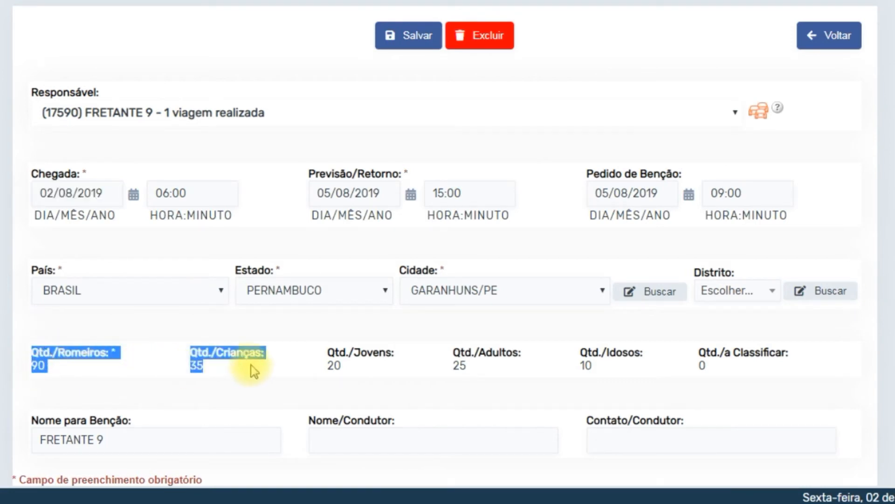
pyautogui.moveTo(512, 373); pyautogui.dragTo(729, 373)
pyautogui.click(744, 375)
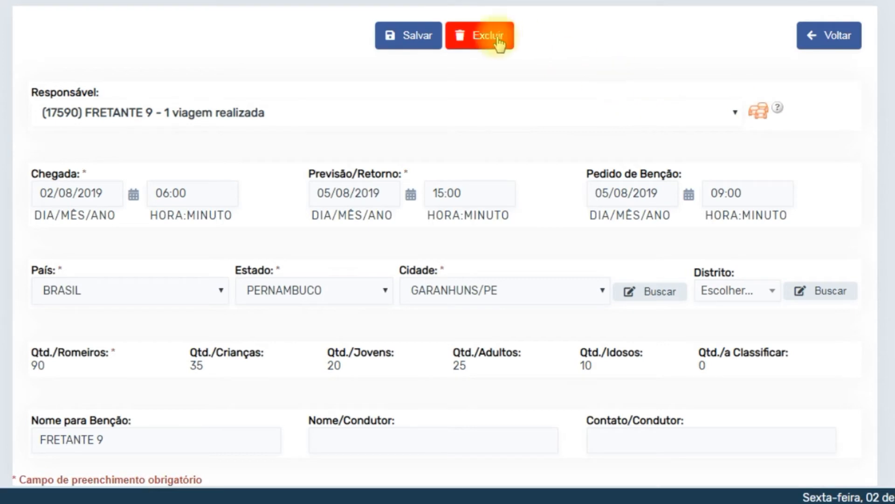
# Return to the Fretantes list and look over the trips recorded under FRETANTE 9, collapsing its details again
pyautogui.click(833, 37)
pyautogui.scroll(-3, 600, 94)
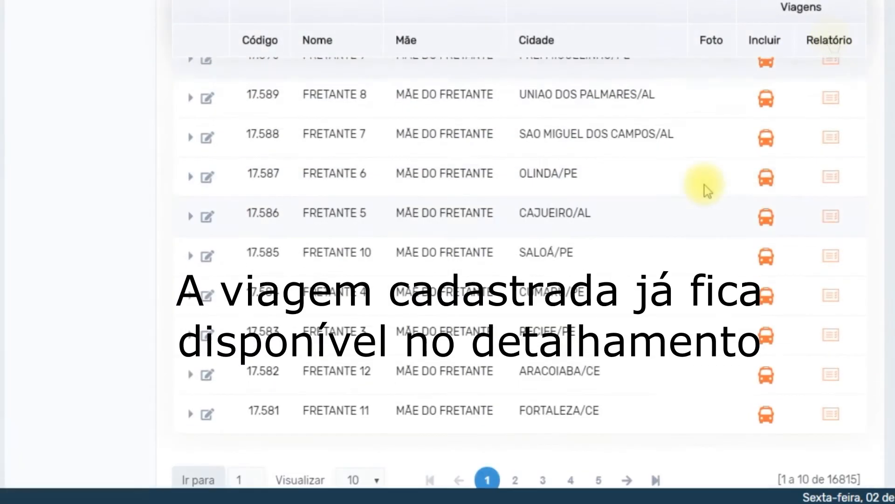
pyautogui.scroll(1, 118, 129)
pyautogui.click(191, 79)
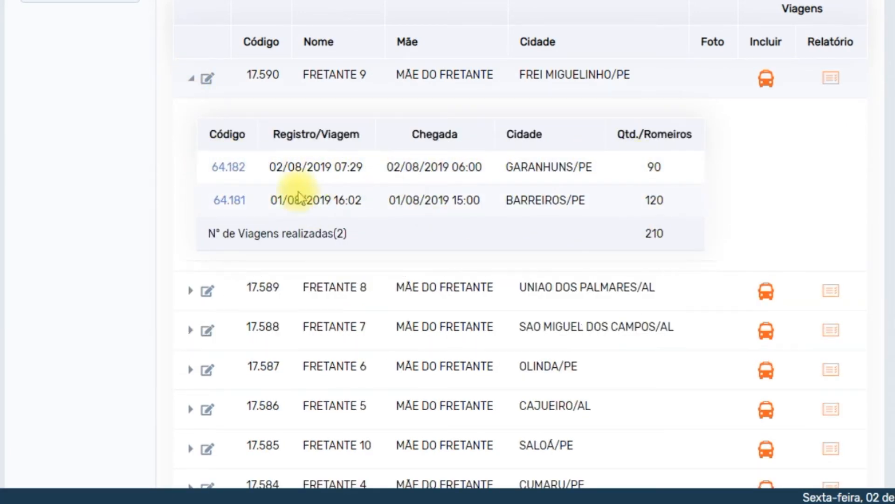
pyautogui.click(192, 79)
# Generate the trip report for FRETANTE 9 with the date filter Todo o período and review the listed trips
pyautogui.click(834, 79)
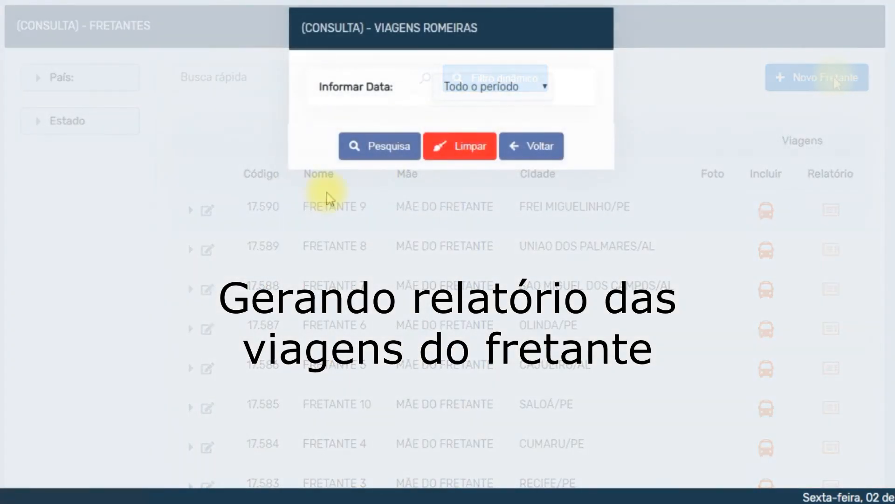
pyautogui.click(386, 146)
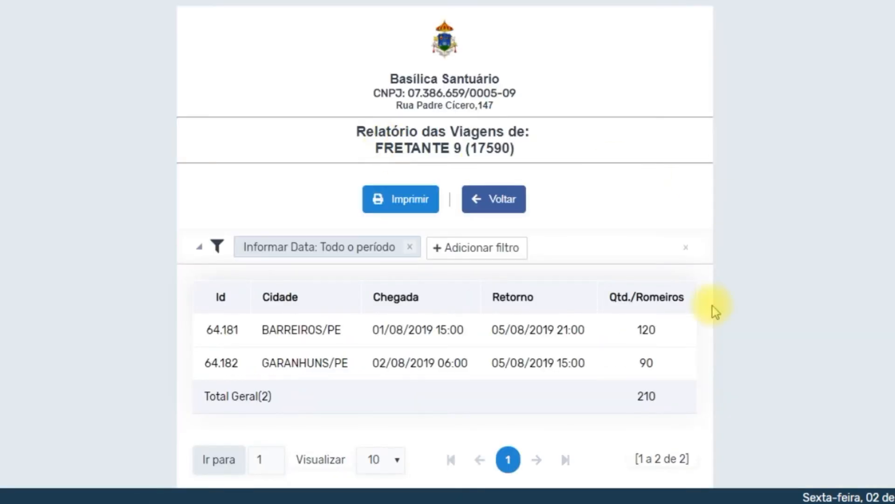
pyautogui.moveTo(263, 330); pyautogui.dragTo(340, 330)
pyautogui.click(439, 332)
pyautogui.moveTo(269, 364); pyautogui.dragTo(350, 369)
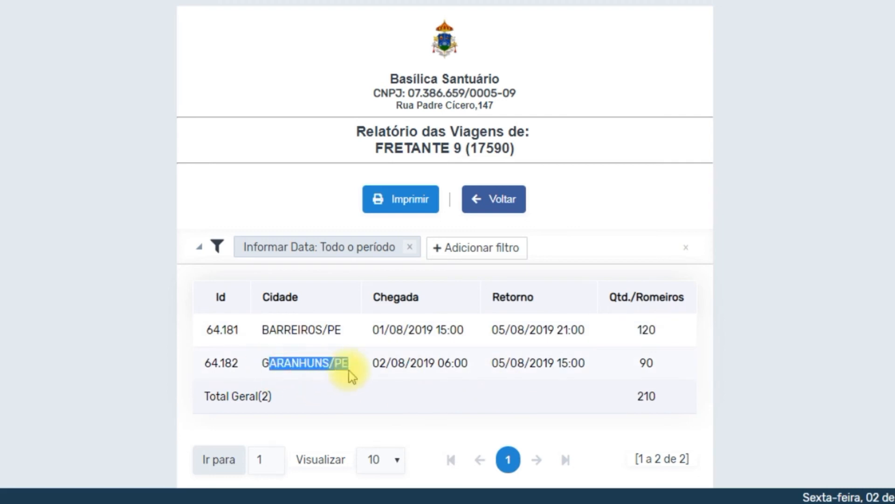
pyautogui.click(580, 363)
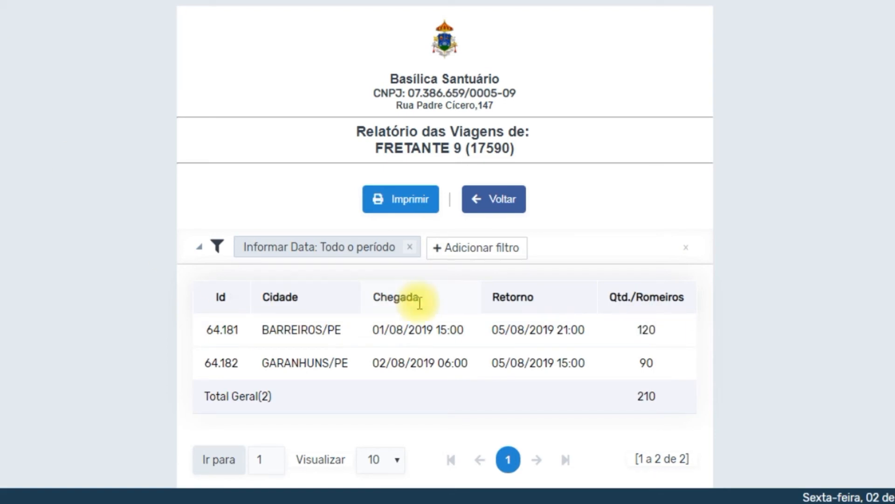
# Back in the Fretantes list, review the trips under FRETANTE 9 once more and close Fretantes/Viagens
pyautogui.click(505, 209)
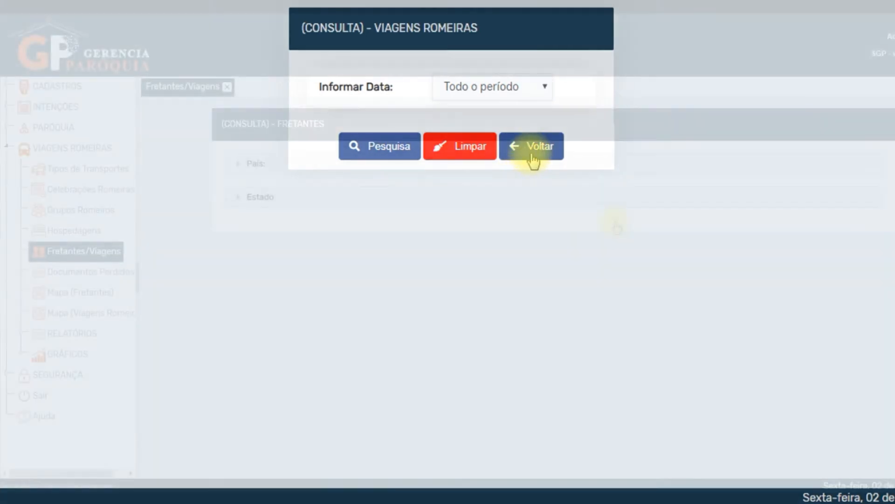
pyautogui.scroll(-3, 616, 222)
pyautogui.scroll(1, 620, 228)
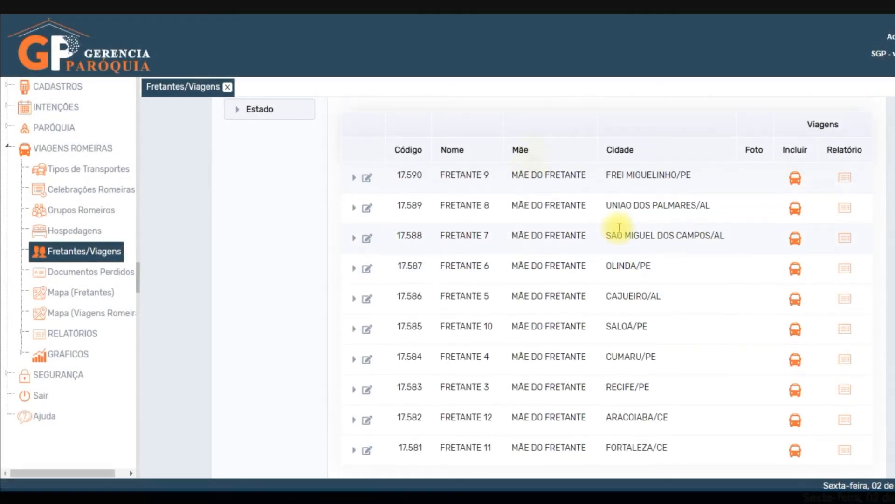
pyautogui.scroll(2, 619, 228)
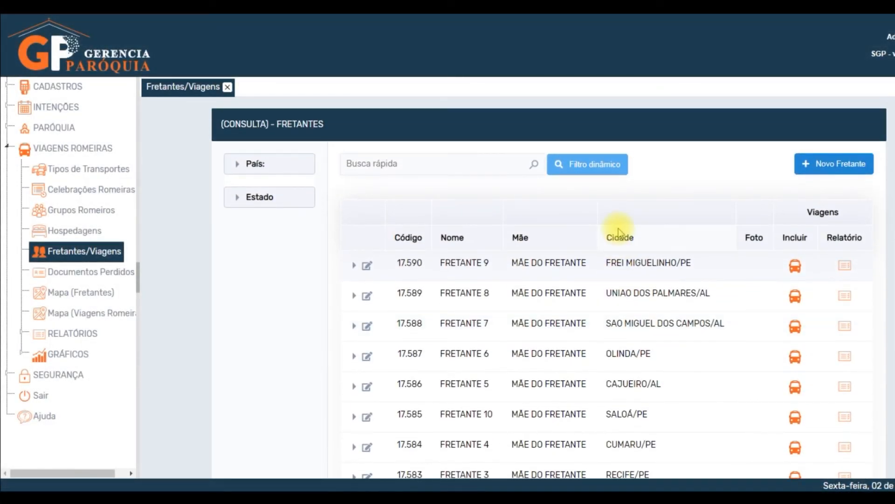
pyautogui.click(354, 267)
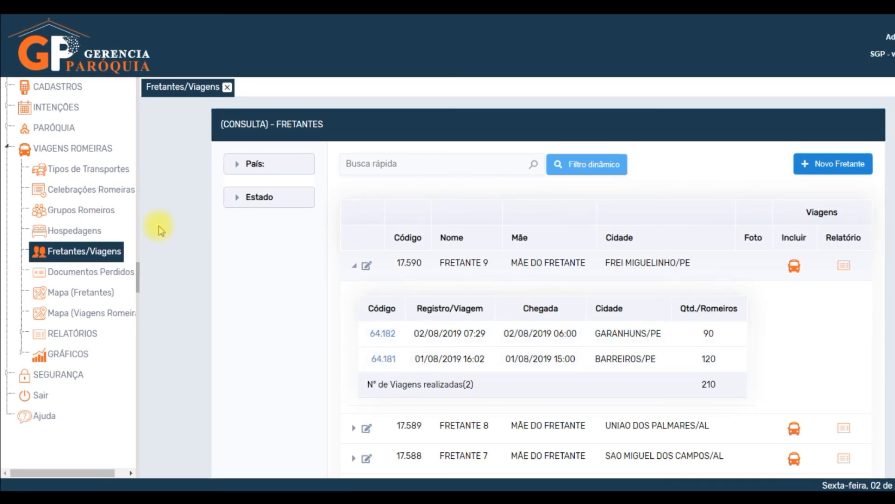
pyautogui.click(228, 88)
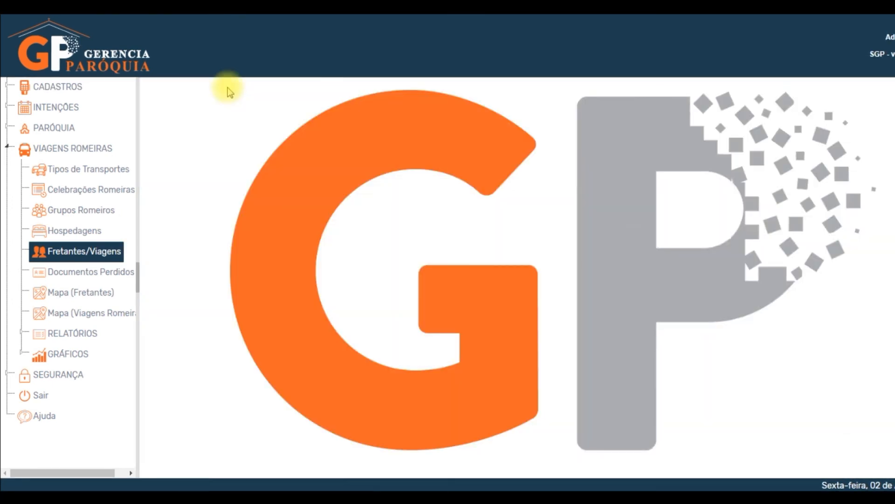